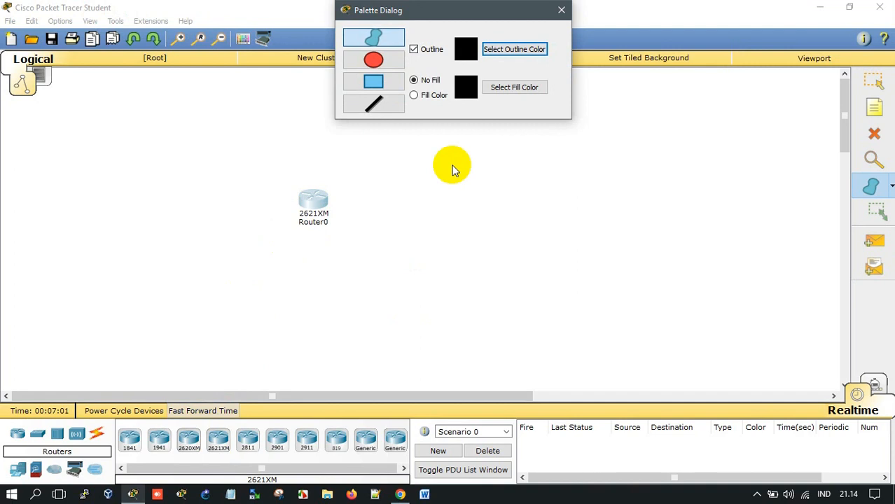
- Close the drawing palette, place a 2811 router to the right of the 2621XM router, and nudge Router0 slightly left
{"action": "left_click", "coordinate": [561, 9]}
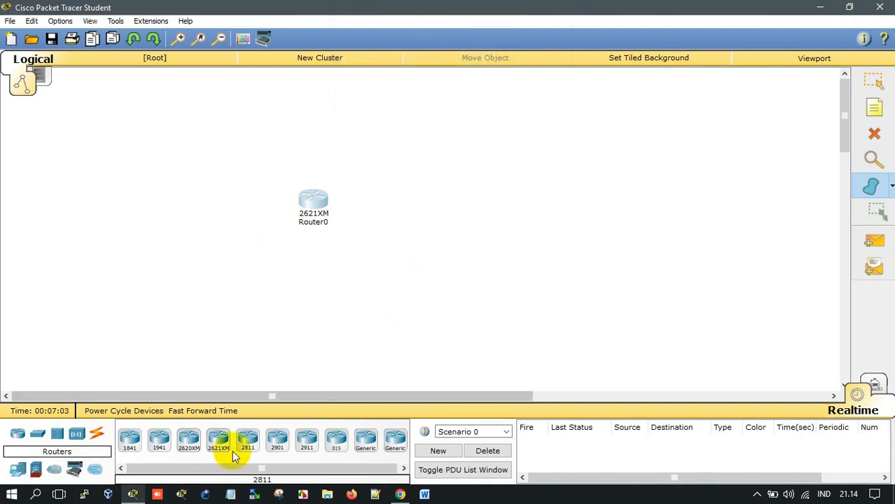
{"action": "left_click", "coordinate": [249, 441]}
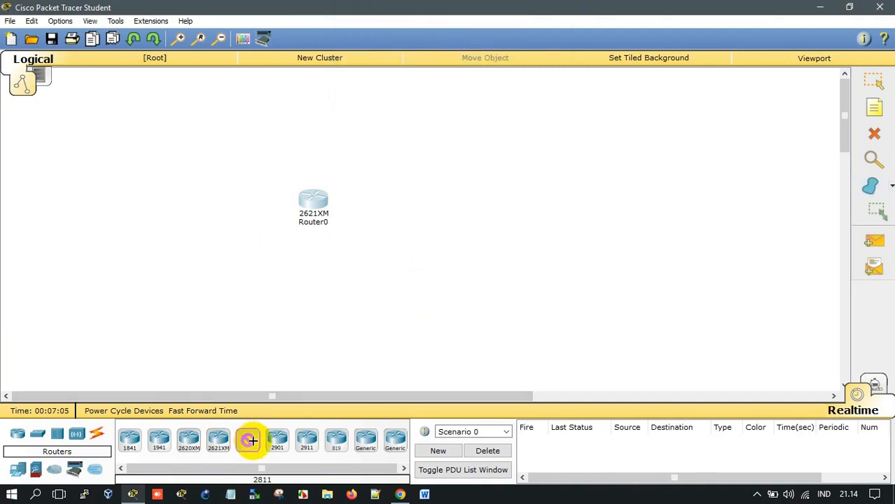
{"action": "left_click", "coordinate": [458, 208]}
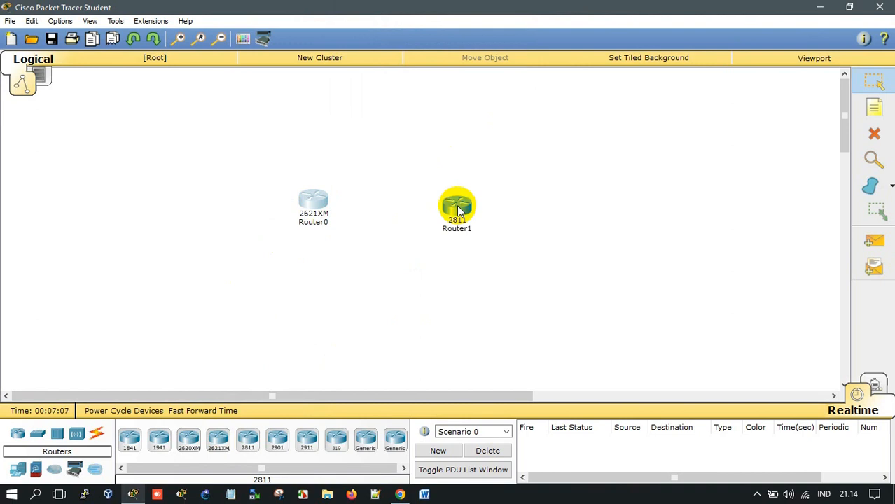
{"action": "left_click_drag", "start_coordinate": [319, 206], "coordinate": [316, 207]}
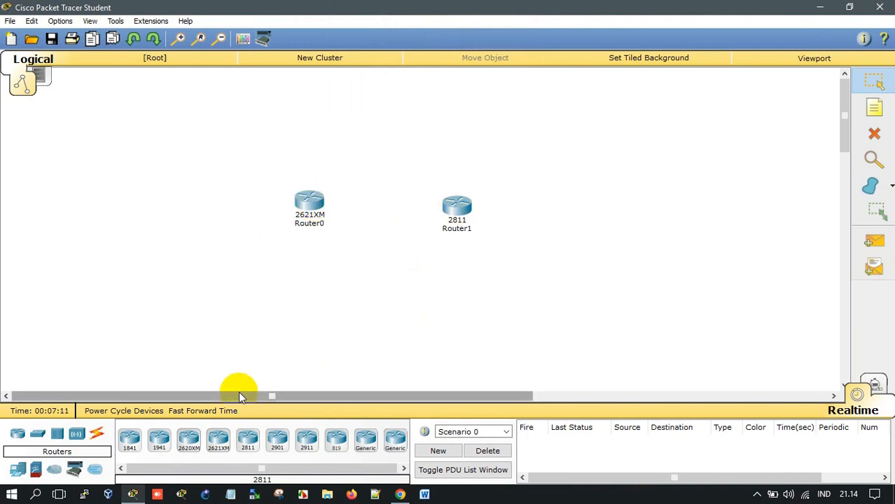
- Place a 2950-24 switch below and to the left of Router0
{"action": "left_click", "coordinate": [37, 437]}
{"action": "left_click", "coordinate": [128, 445]}
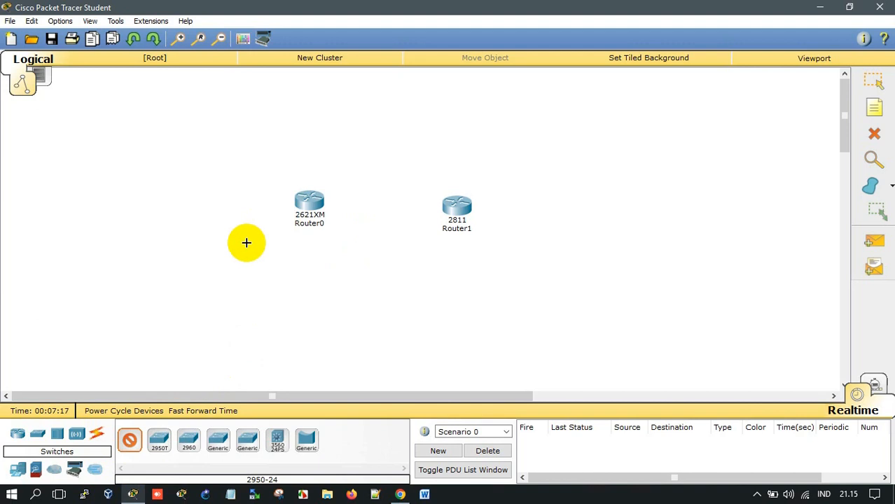
{"action": "left_click", "coordinate": [205, 240]}
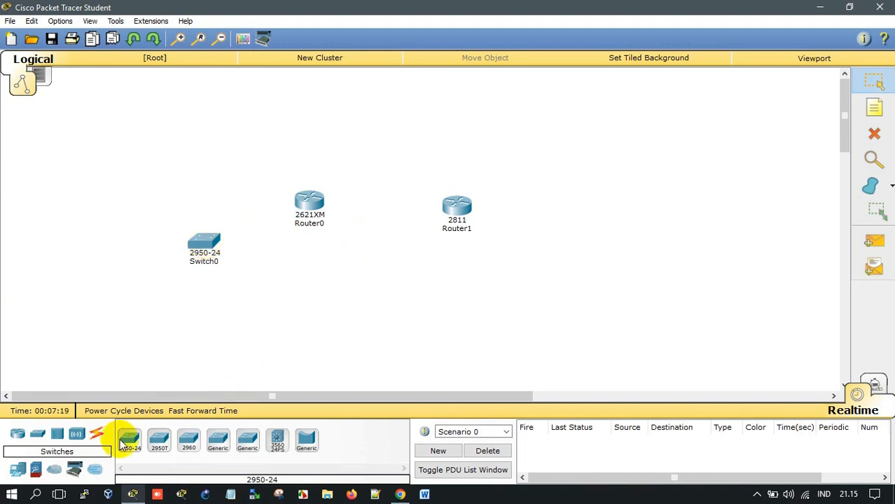
- Place two generic PCs below Switch0, one to its left and one further down
{"action": "left_click", "coordinate": [15, 470]}
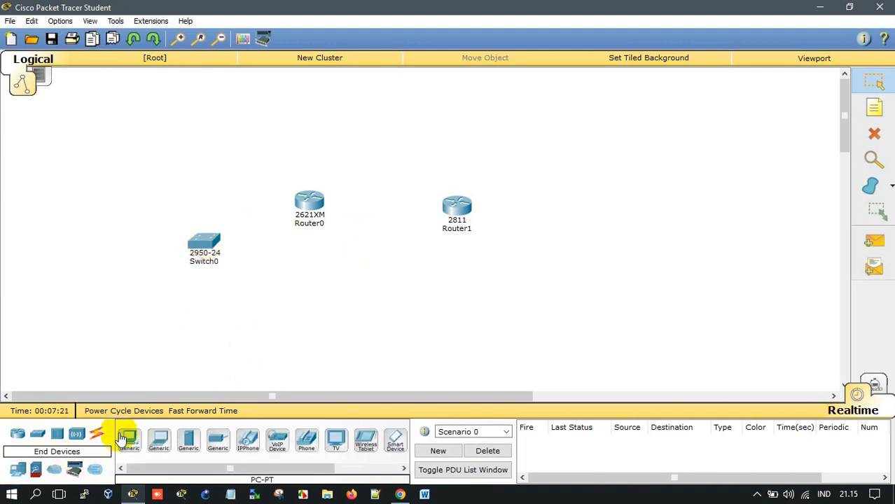
{"action": "left_click", "coordinate": [127, 440]}
{"action": "left_click", "coordinate": [120, 280]}
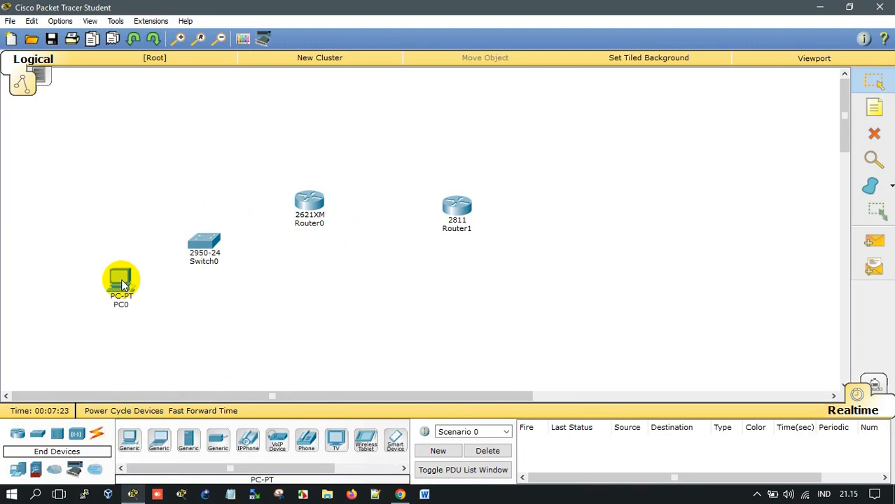
{"action": "left_click", "coordinate": [128, 441]}
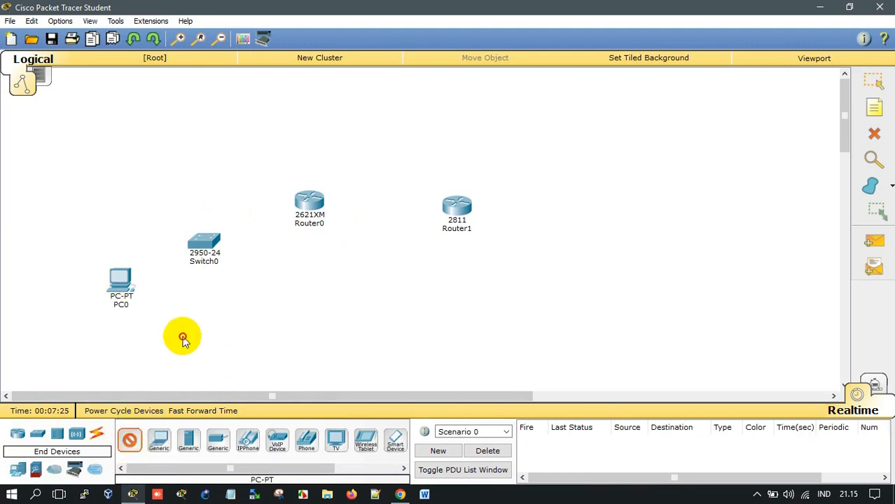
{"action": "left_click", "coordinate": [182, 338]}
- Place two more generic PCs below and to the right of Router1
{"action": "left_click", "coordinate": [128, 440]}
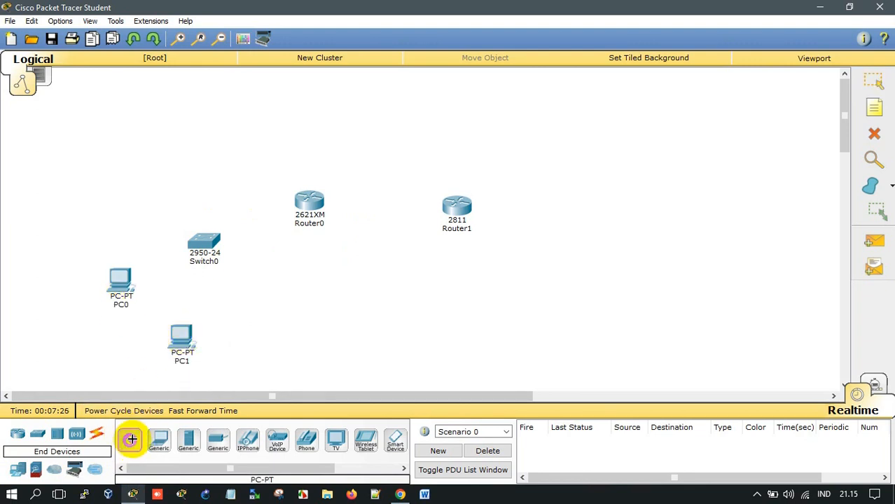
{"action": "left_click", "coordinate": [524, 306]}
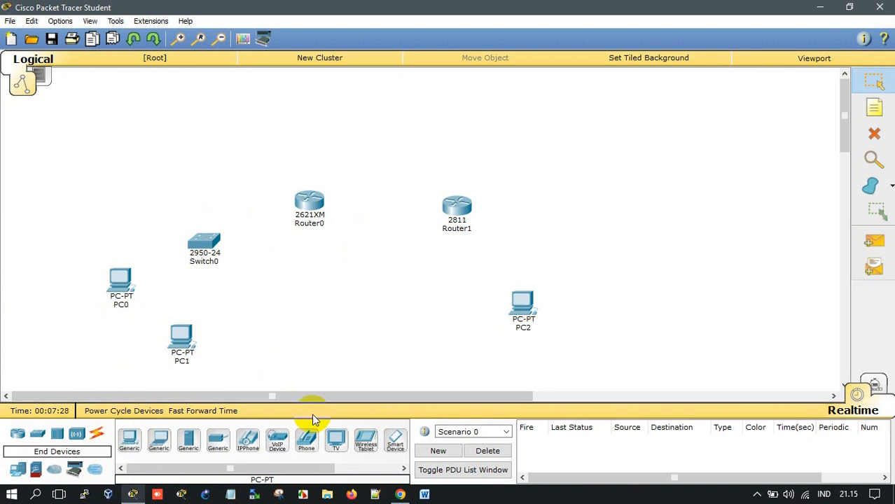
{"action": "left_click", "coordinate": [129, 439]}
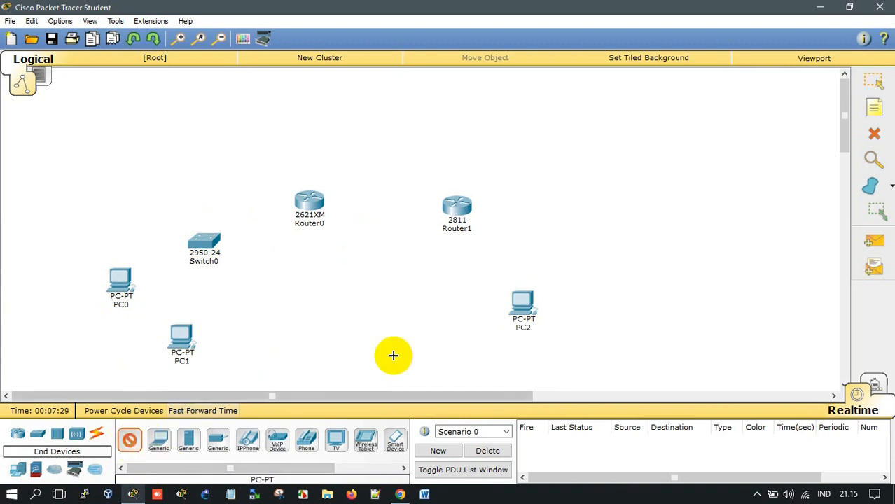
{"action": "left_click", "coordinate": [603, 249]}
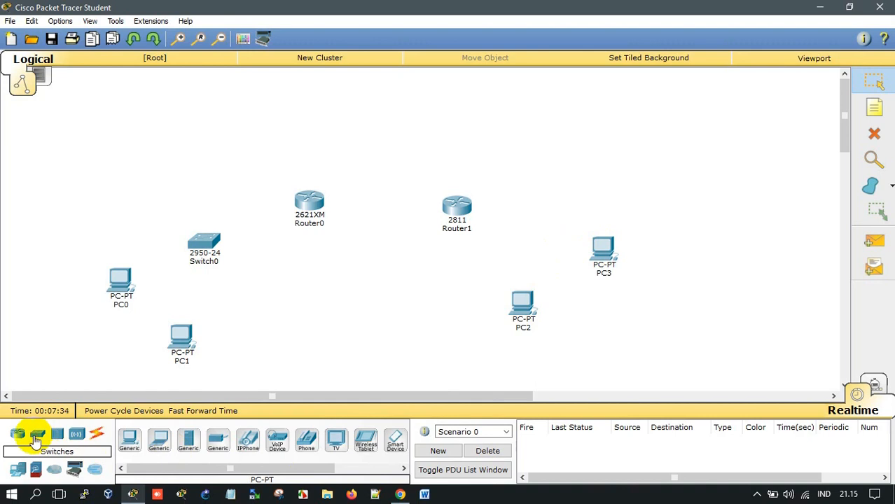
- Place a second 2950-24 switch between Router1 and its nearby PCs, and move PC2 and PC3 further down around it
{"action": "left_click", "coordinate": [38, 436]}
{"action": "left_click", "coordinate": [133, 441]}
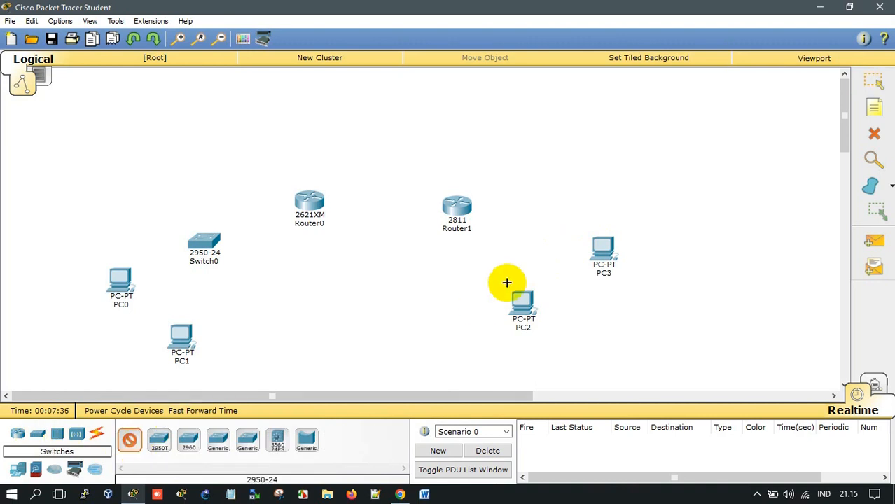
{"action": "left_click", "coordinate": [528, 252]}
{"action": "left_click_drag", "start_coordinate": [512, 324], "coordinate": [543, 336]}
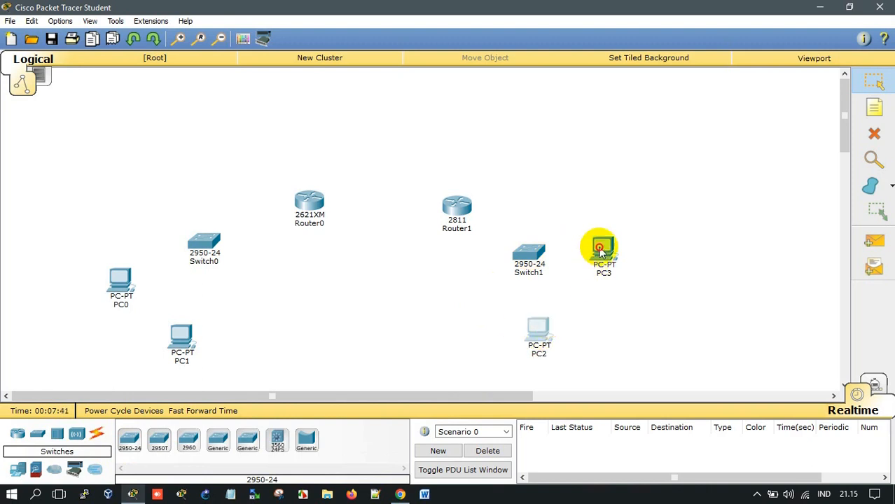
{"action": "left_click_drag", "start_coordinate": [601, 247], "coordinate": [607, 281]}
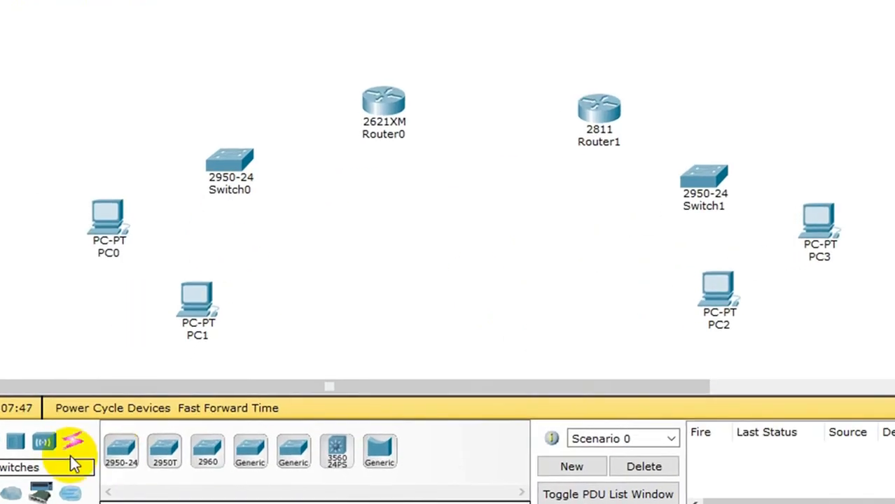
- Connect Switch0 to Router0 using the automatically chosen connection type
{"action": "left_click", "coordinate": [73, 440]}
{"action": "left_click", "coordinate": [120, 450]}
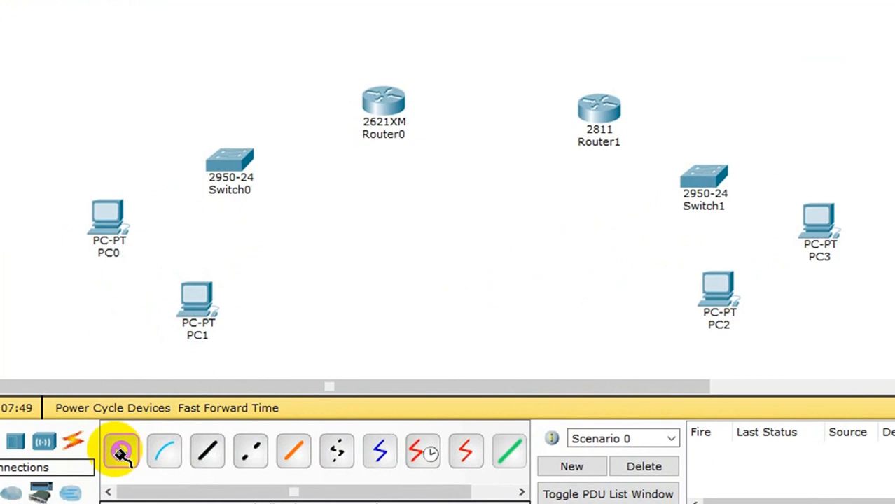
{"action": "left_click", "coordinate": [236, 150]}
{"action": "left_click", "coordinate": [383, 105]}
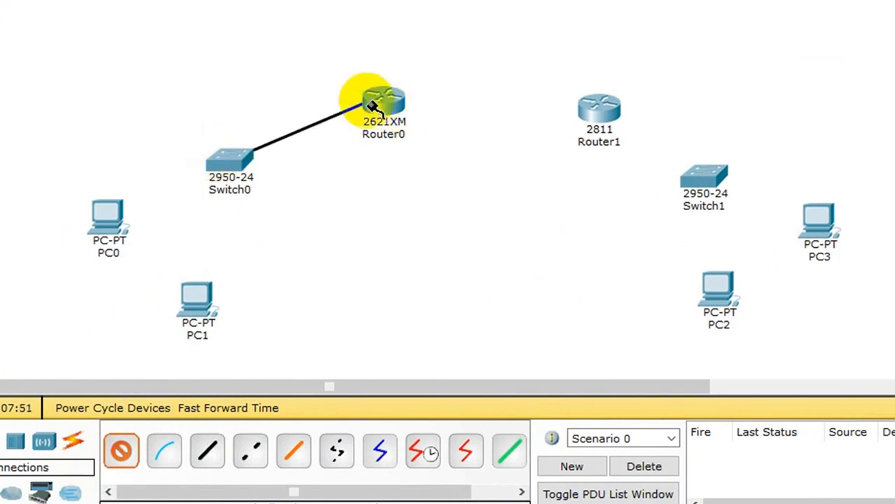
- Connect PC0 and PC1 to Switch0 with automatically chosen cables
{"action": "left_click", "coordinate": [122, 451]}
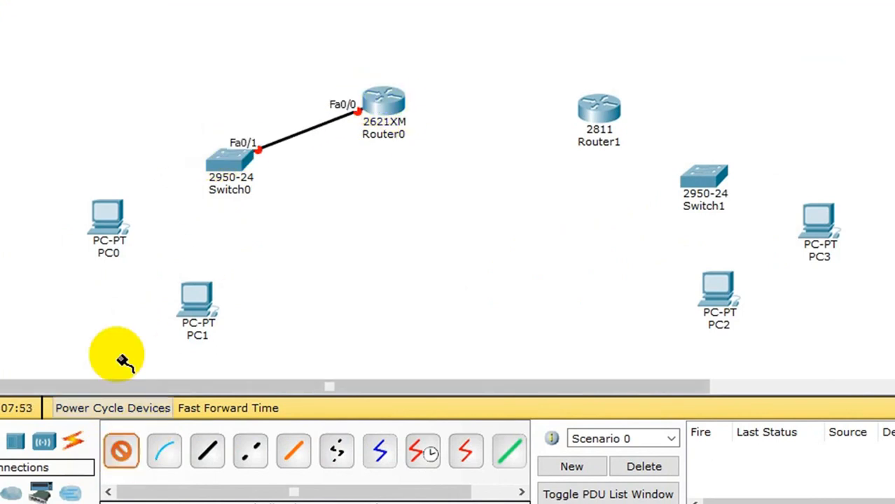
{"action": "left_click", "coordinate": [107, 231]}
{"action": "left_click", "coordinate": [239, 148]}
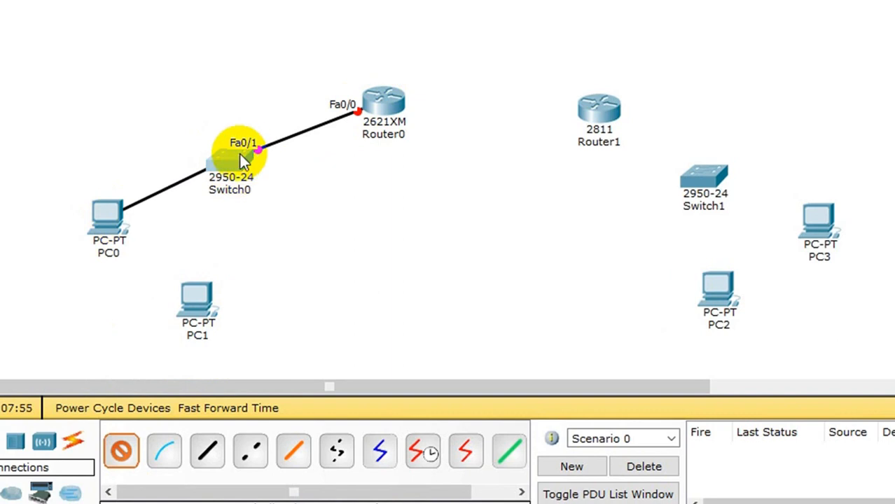
{"action": "left_click", "coordinate": [130, 454]}
{"action": "left_click", "coordinate": [191, 300]}
{"action": "left_click", "coordinate": [235, 163]}
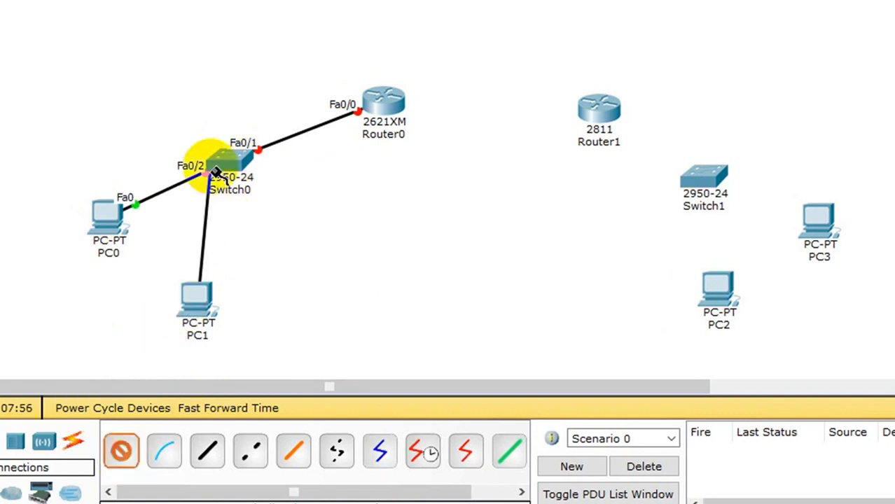
- Link Router0 to Router1 and Router1 to Switch1 with automatically chosen cables
{"action": "left_click", "coordinate": [121, 451]}
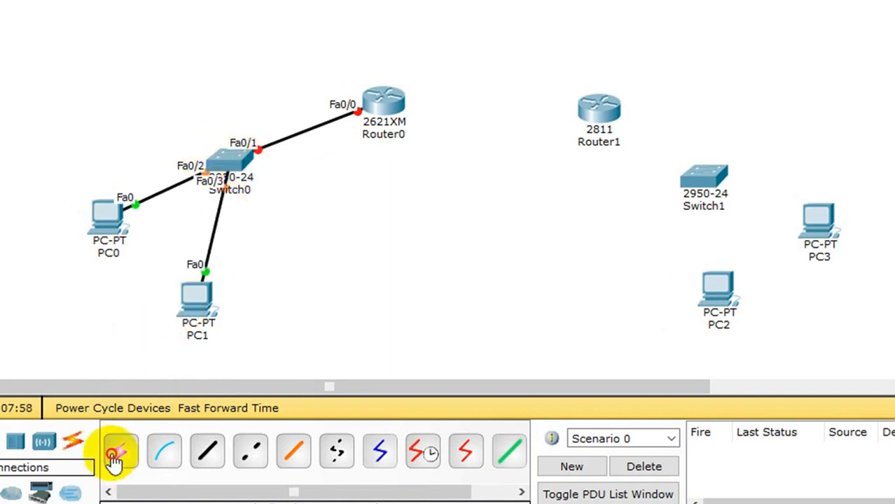
{"action": "left_click", "coordinate": [376, 101]}
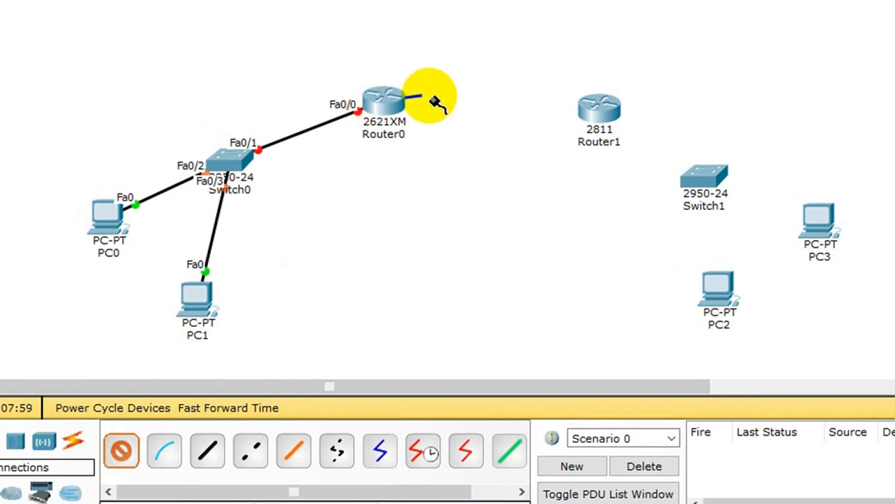
{"action": "left_click", "coordinate": [595, 103]}
{"action": "left_click", "coordinate": [120, 451]}
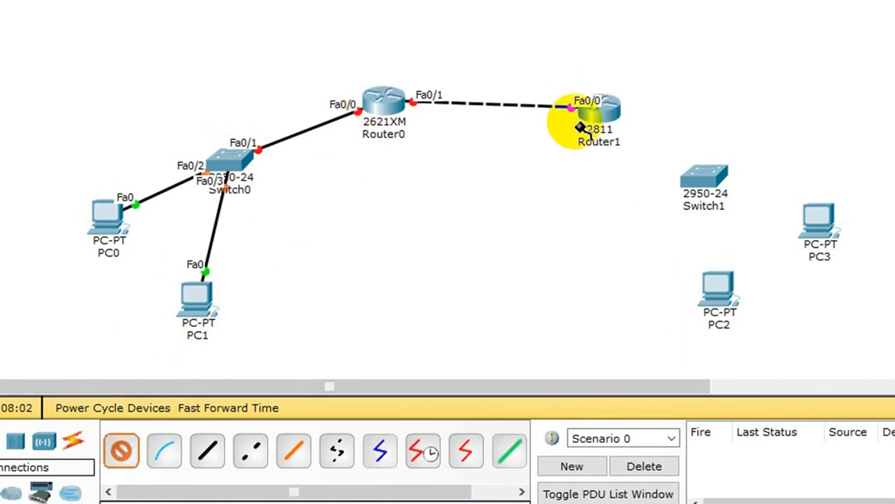
{"action": "left_click", "coordinate": [594, 112]}
{"action": "left_click", "coordinate": [697, 176]}
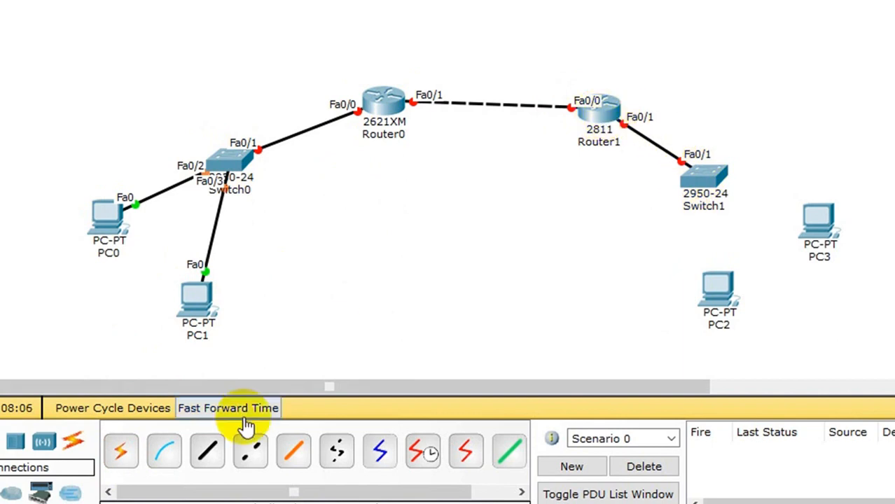
- Connect Switch1 to PC3 and to PC2 with automatically chosen cables
{"action": "left_click", "coordinate": [121, 451]}
{"action": "left_click", "coordinate": [701, 175]}
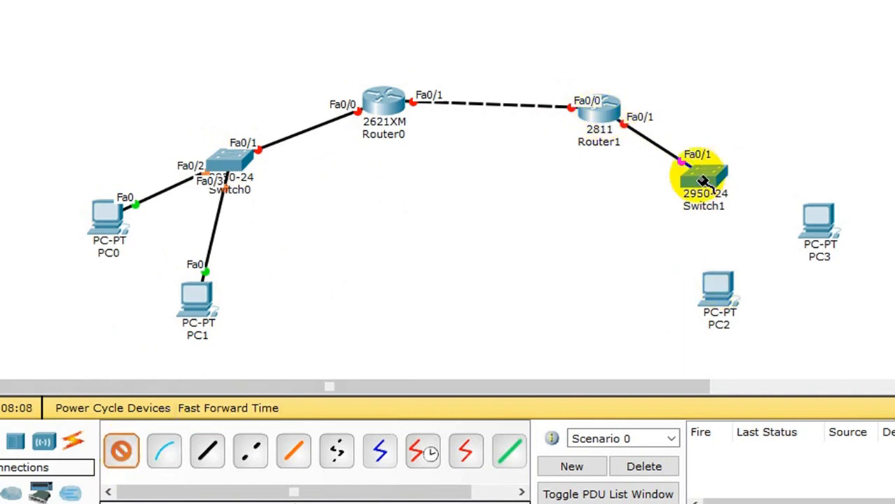
{"action": "left_click", "coordinate": [825, 218]}
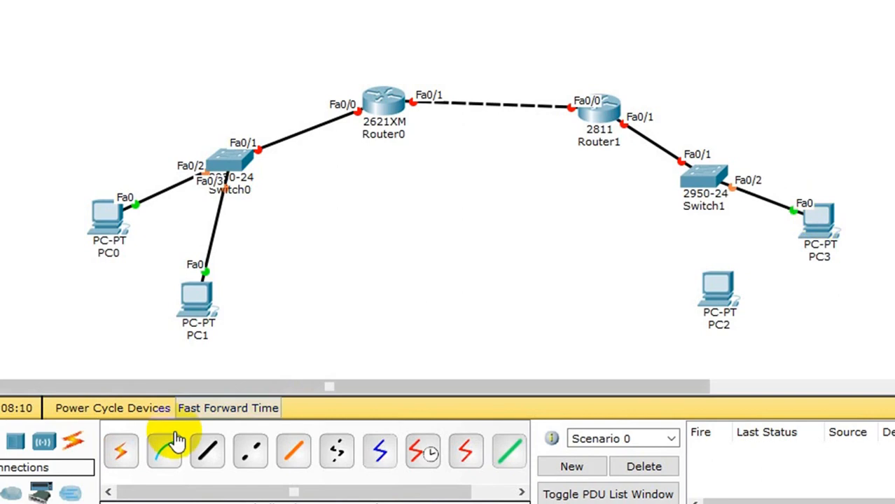
{"action": "left_click", "coordinate": [119, 448]}
{"action": "left_click", "coordinate": [711, 176]}
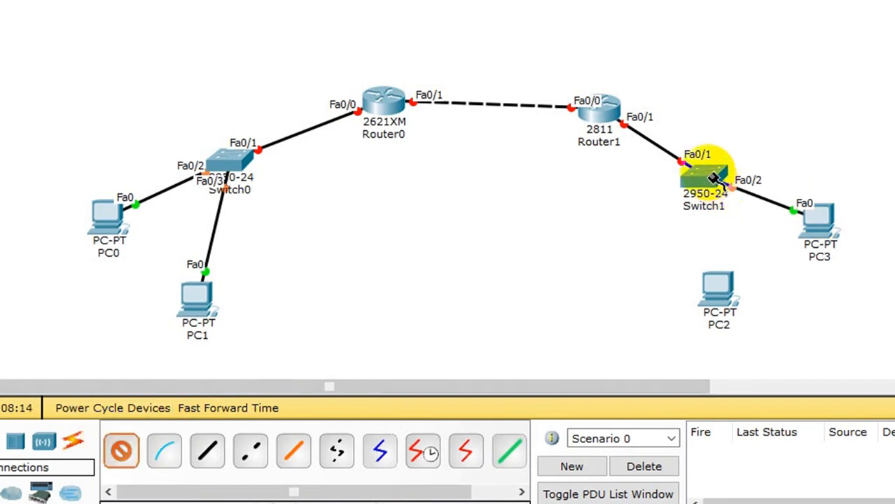
{"action": "left_click", "coordinate": [715, 282]}
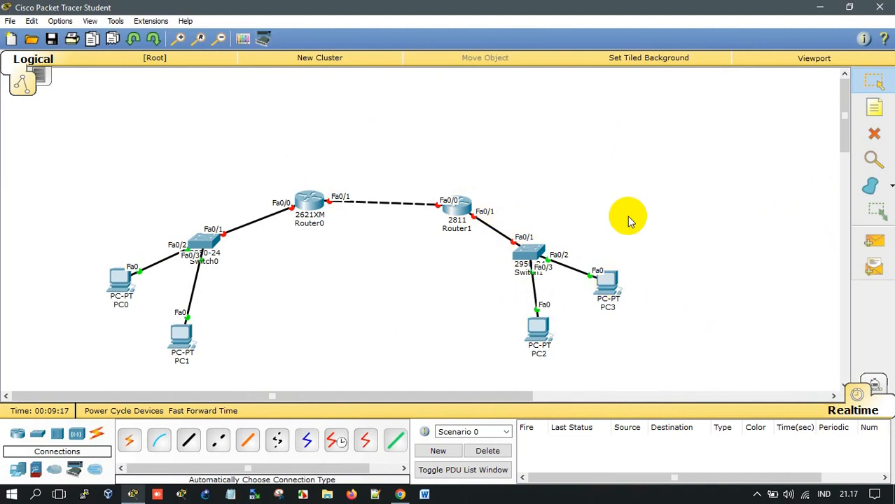
- Add a note reading 1.1.1.0 above the link between the two routers
{"action": "left_click", "coordinate": [874, 108]}
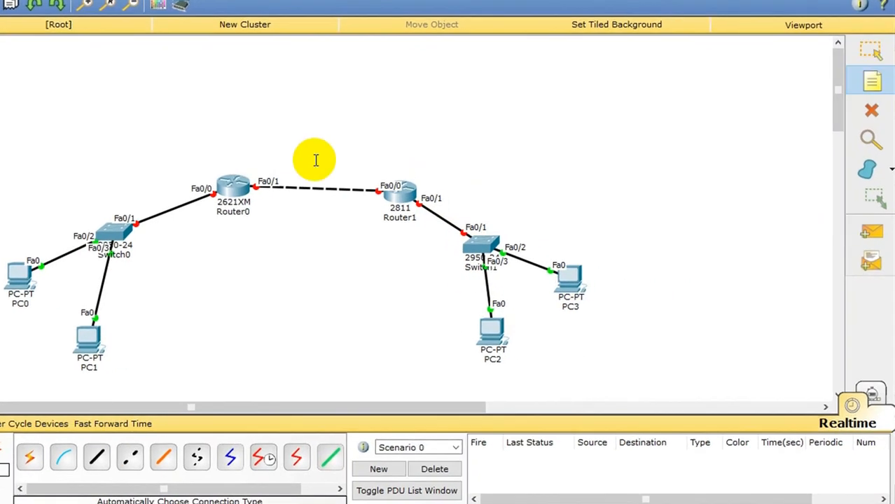
{"action": "left_click", "coordinate": [302, 137]}
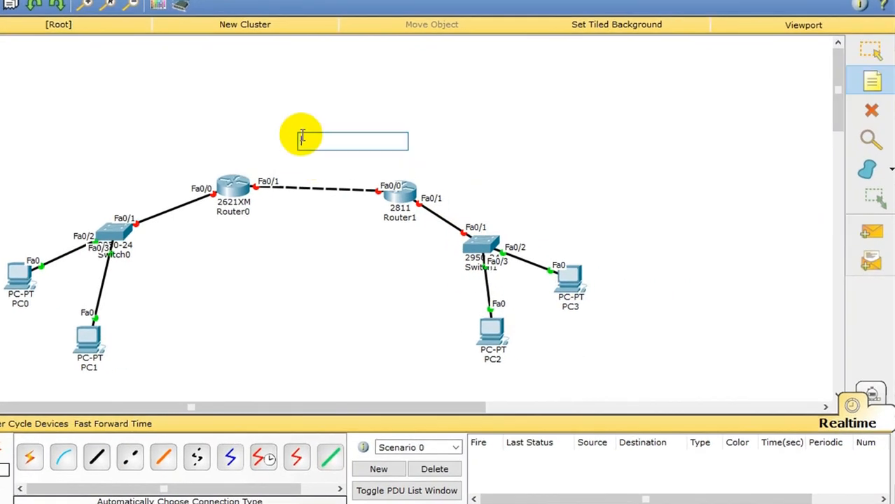
{"action": "type", "text": "1.1.1.0"}
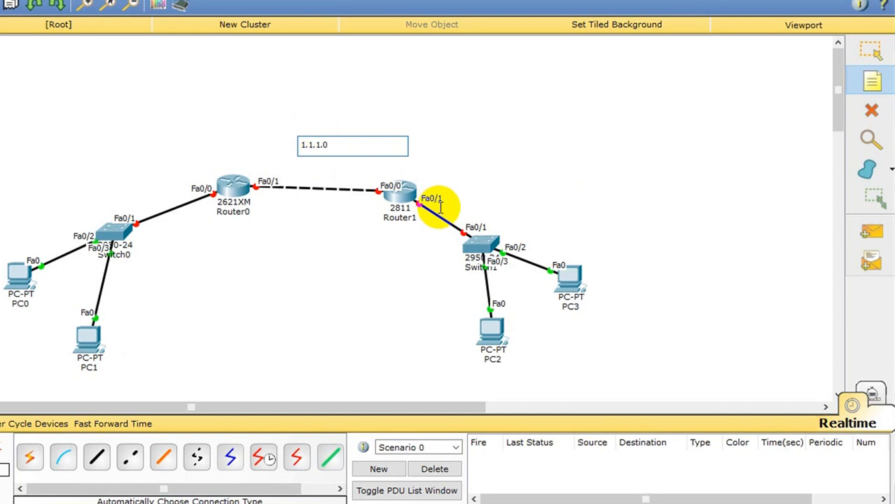
- Add a note 192.168.1.1 above the Switch1 network and a note 192.168.2.1 above the Switch0 network
{"action": "left_click", "coordinate": [481, 183]}
{"action": "type", "text": "1"}
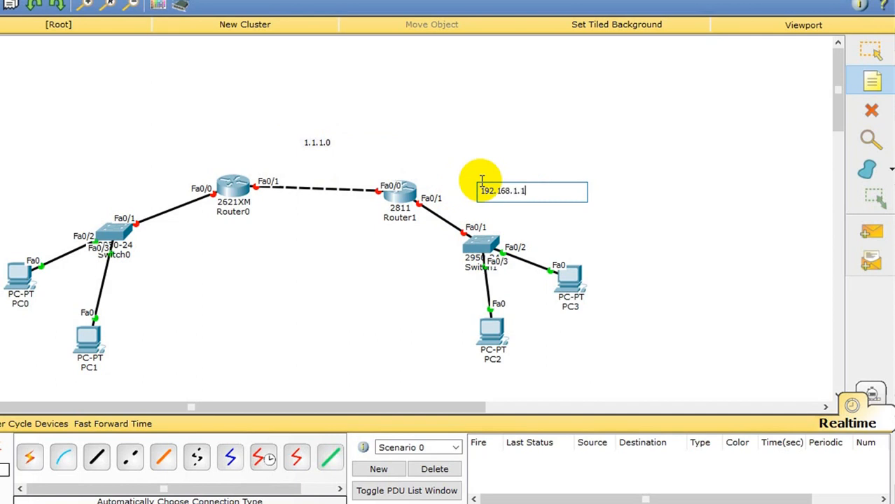
{"action": "type", "text": "92.168.1.1"}
{"action": "left_click", "coordinate": [84, 164]}
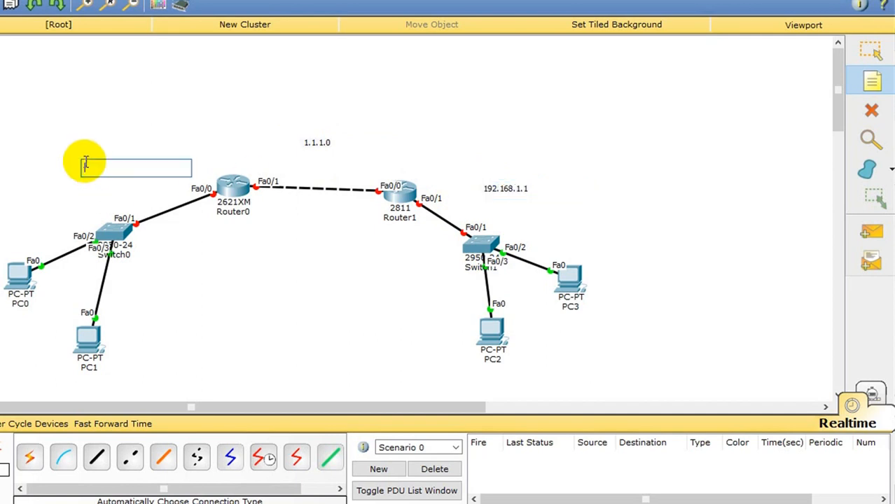
{"action": "type", "text": "192.168.2.1"}
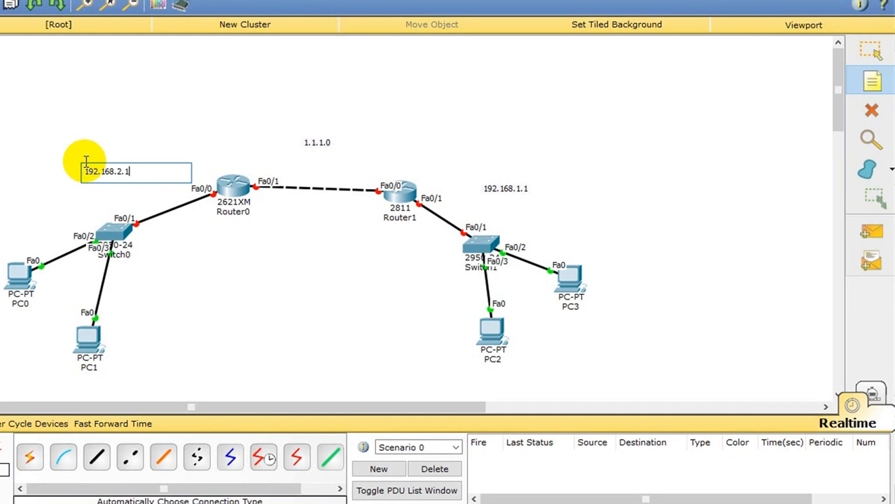
- Finish the 192.168.2.1 note, move it slightly closer to Switch0, and nudge Router1 slightly upward
{"action": "key", "text": "Escape"}
{"action": "left_click", "coordinate": [110, 170]}
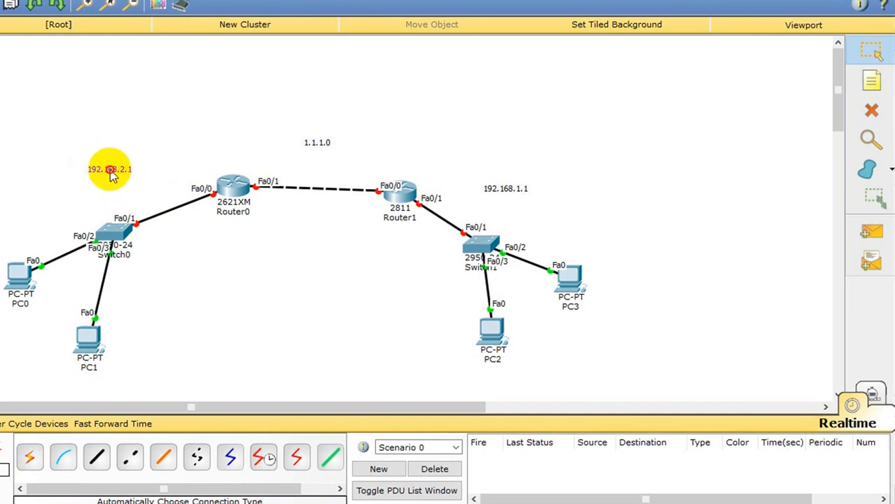
{"action": "left_click_drag", "start_coordinate": [110, 175], "coordinate": [114, 192]}
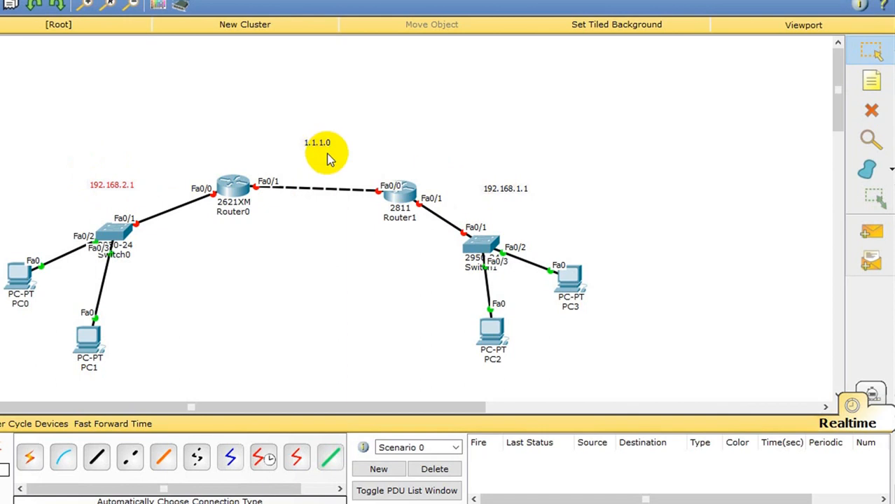
{"action": "mouse_move", "coordinate": [401, 193]}
{"action": "left_mouse_down"}
{"action": "mouse_move", "coordinate": [410, 187]}
{"action": "mouse_move", "coordinate": [400, 191]}
{"action": "left_mouse_up"}
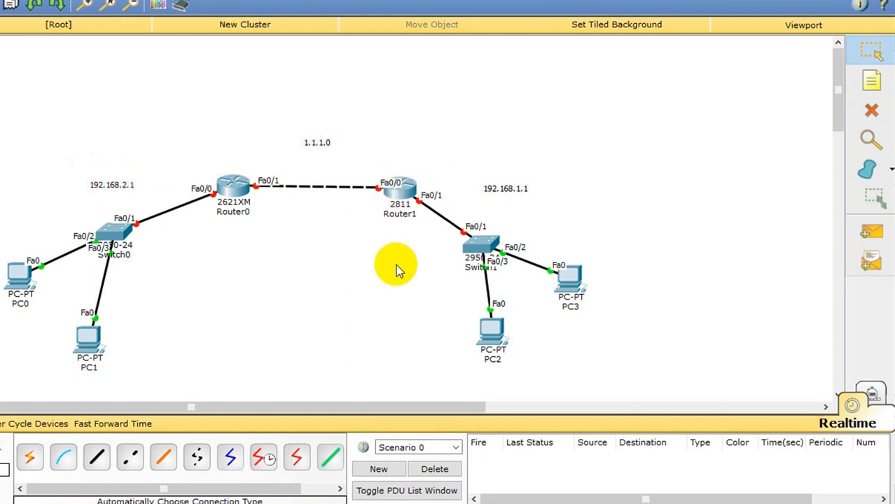
- Give PC3 the static IP address 192.168.1.2 with subnet mask 255.255.255.0 in its IP configuration
{"action": "left_click", "coordinate": [571, 289]}
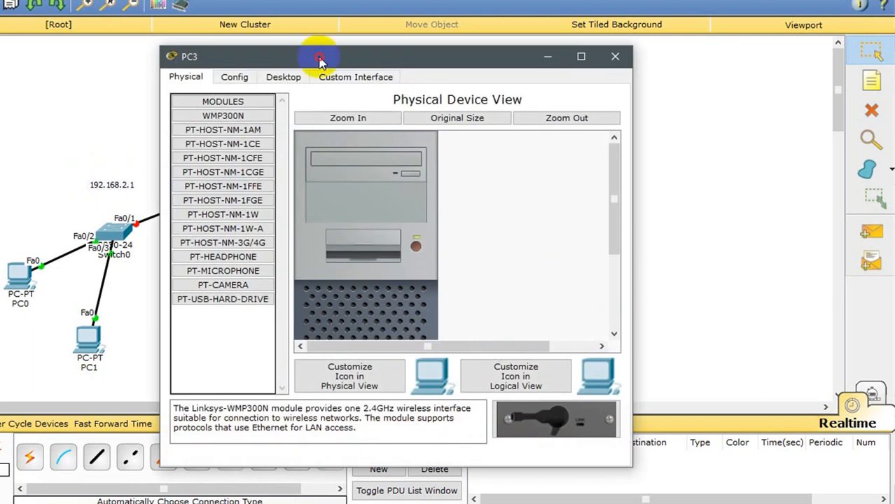
{"action": "left_click_drag", "start_coordinate": [326, 61], "coordinate": [152, 31]}
{"action": "left_click", "coordinate": [117, 48]}
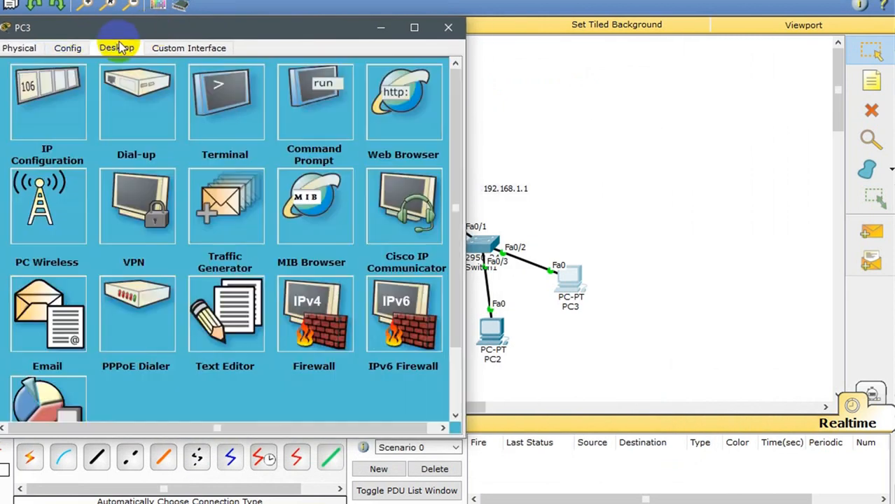
{"action": "left_click", "coordinate": [60, 98]}
{"action": "left_click", "coordinate": [168, 134]}
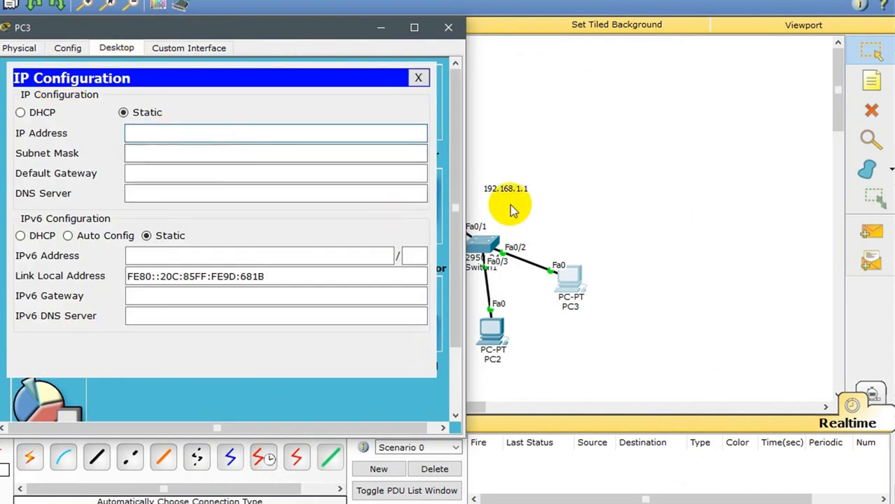
{"action": "left_click", "coordinate": [303, 280]}
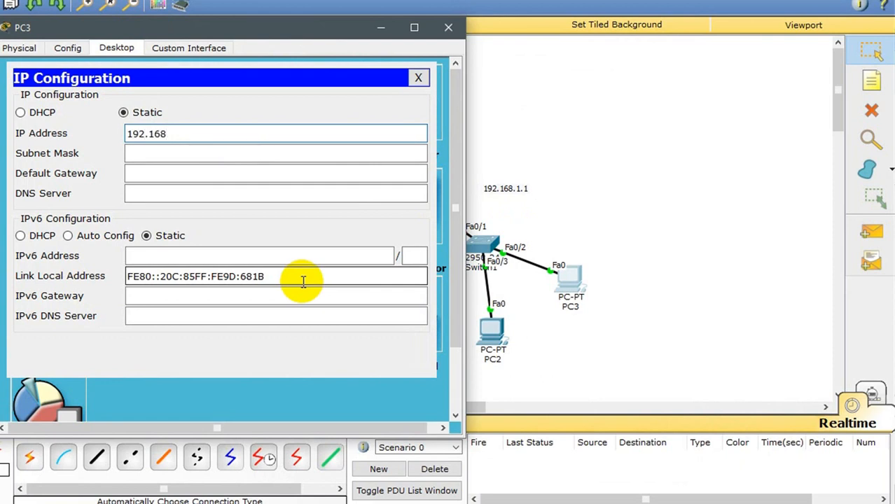
{"action": "key", "text": "Tab"}
{"action": "key", "text": "Tab"}
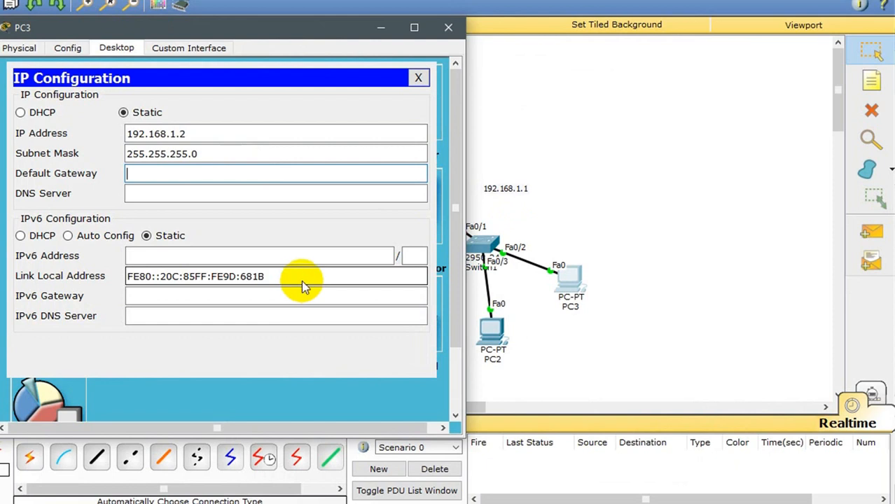
- Set PC3's default gateway to 192.168.1.1 and close its device window
{"action": "triple_click", "coordinate": [221, 128]}
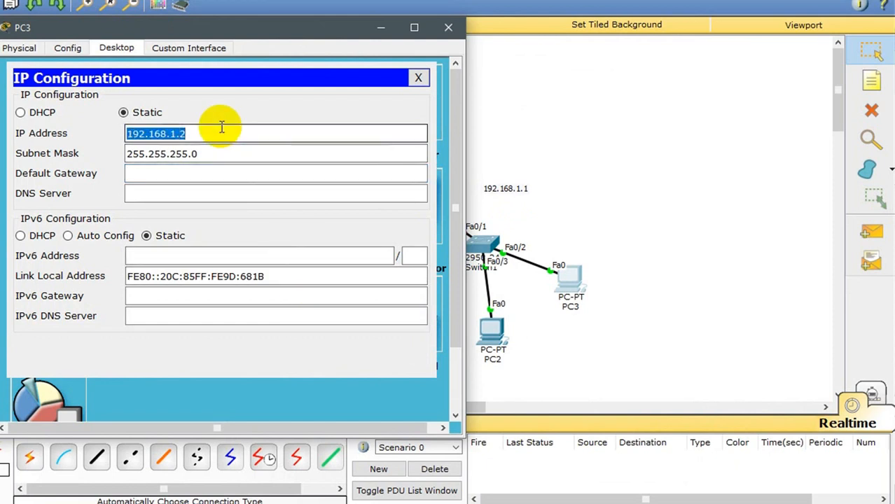
{"action": "left_click", "coordinate": [191, 178]}
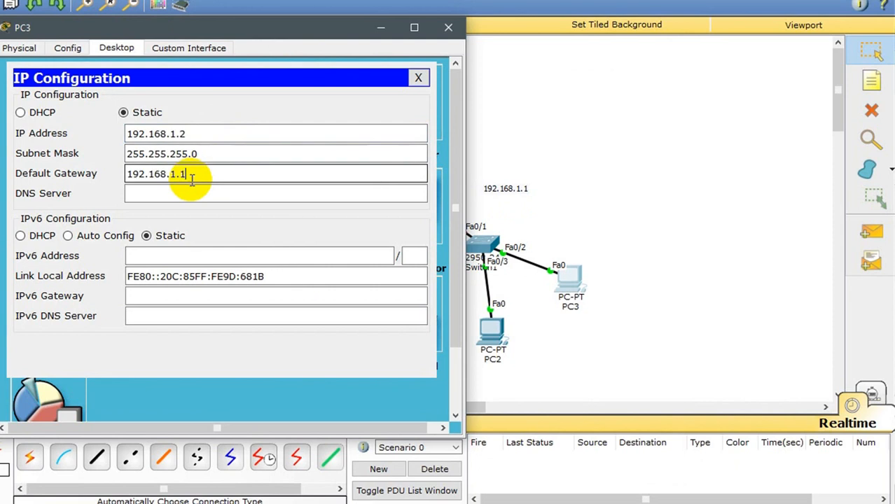
{"action": "type", "text": "192.168.1.1"}
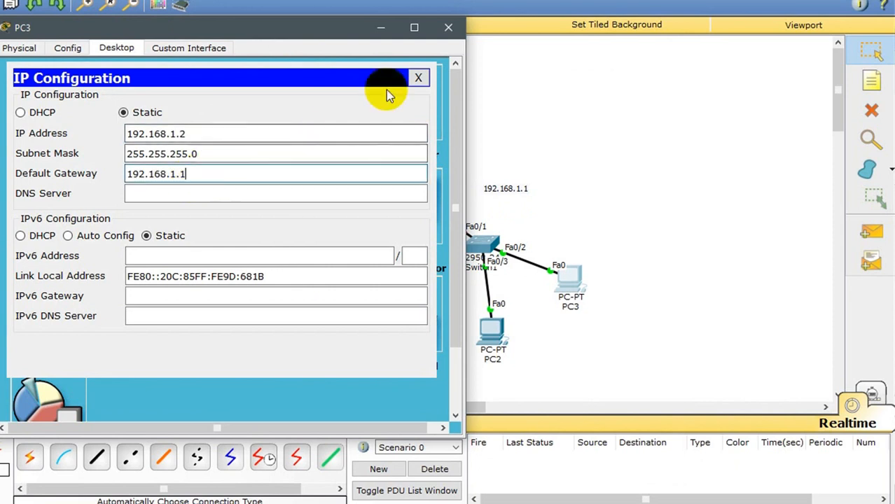
{"action": "left_click", "coordinate": [446, 28]}
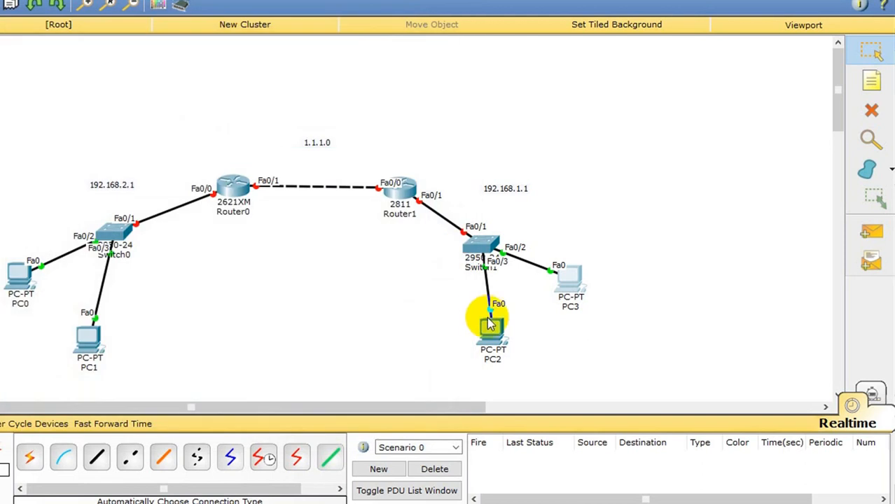
- Configure PC2 with static IP address 192.168.1.3, subnet mask 255.255.255.0 and its network's default gateway
{"action": "left_click", "coordinate": [492, 326]}
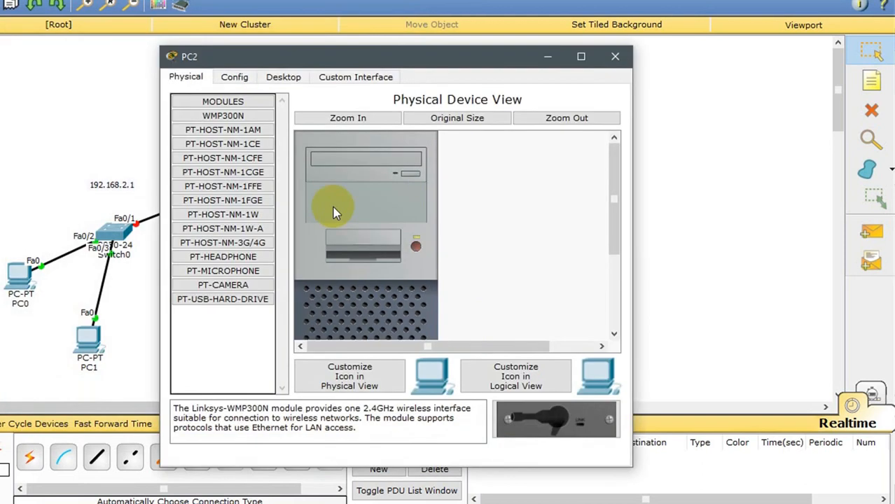
{"action": "left_click", "coordinate": [283, 77]}
{"action": "left_click", "coordinate": [224, 127]}
{"action": "left_click", "coordinate": [307, 157]}
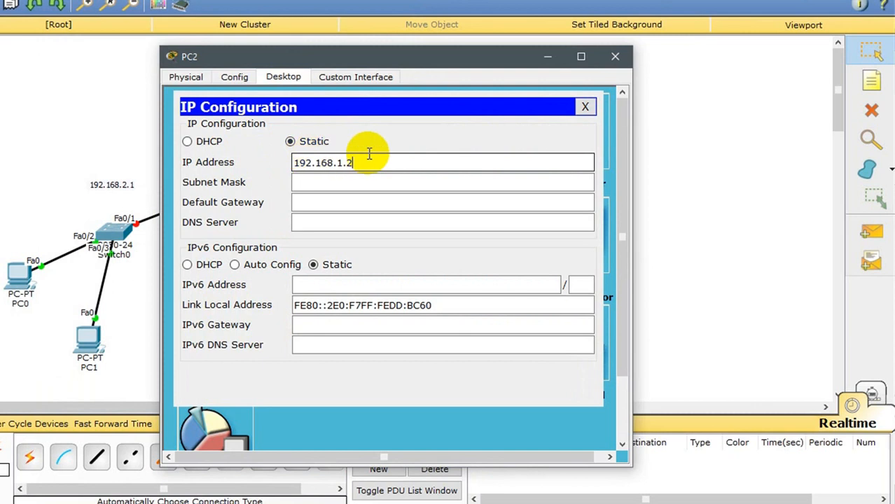
{"action": "key", "text": "Tab"}
{"action": "key", "text": "Tab"}
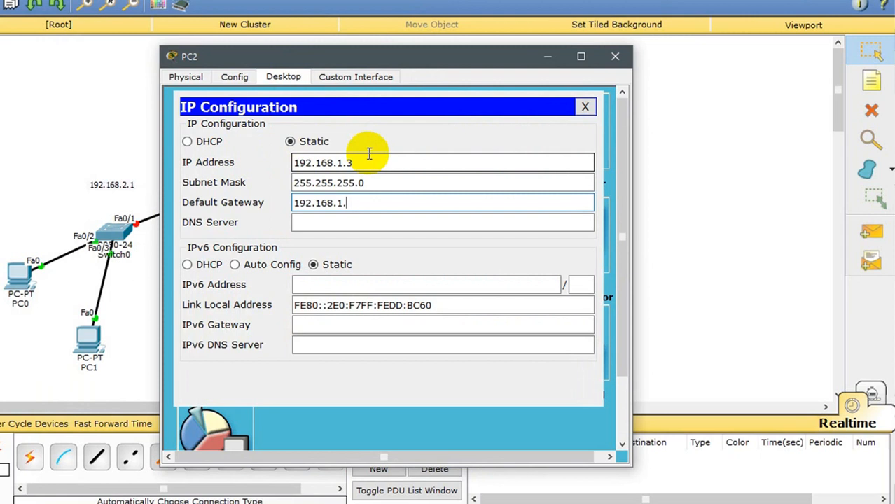
{"action": "left_click", "coordinate": [616, 56]}
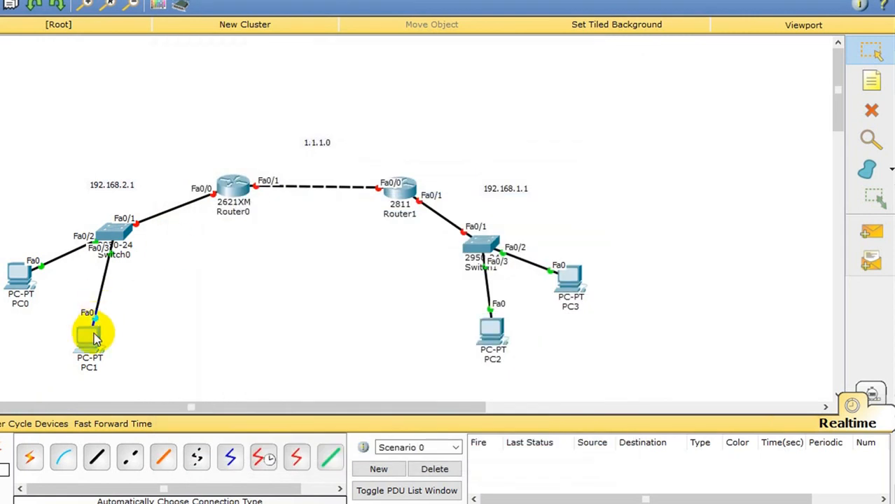
- Configure PC1 with static IP address 192.168.2.2, subnet mask 255.255.255.0 and default gateway 192.168.2.1
{"action": "left_click", "coordinate": [93, 333]}
{"action": "left_click", "coordinate": [284, 78]}
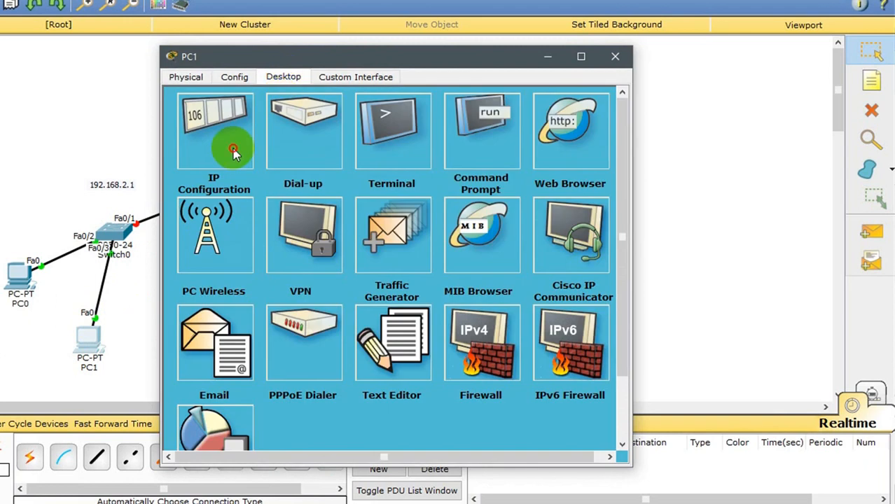
{"action": "left_click", "coordinate": [238, 152]}
{"action": "left_click", "coordinate": [315, 163]}
{"action": "type", "text": "192.168.1.2"}
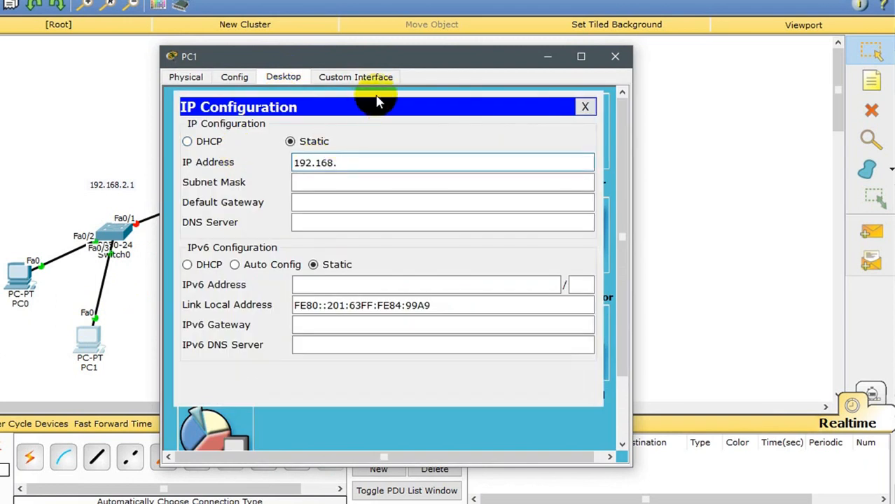
{"action": "key", "text": "Tab"}
{"action": "key", "text": "Tab"}
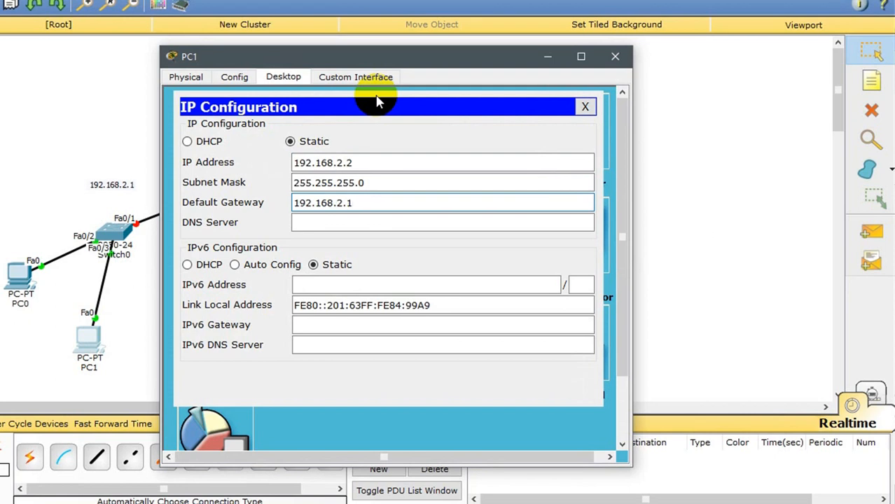
{"action": "key", "text": "ctrl+a"}
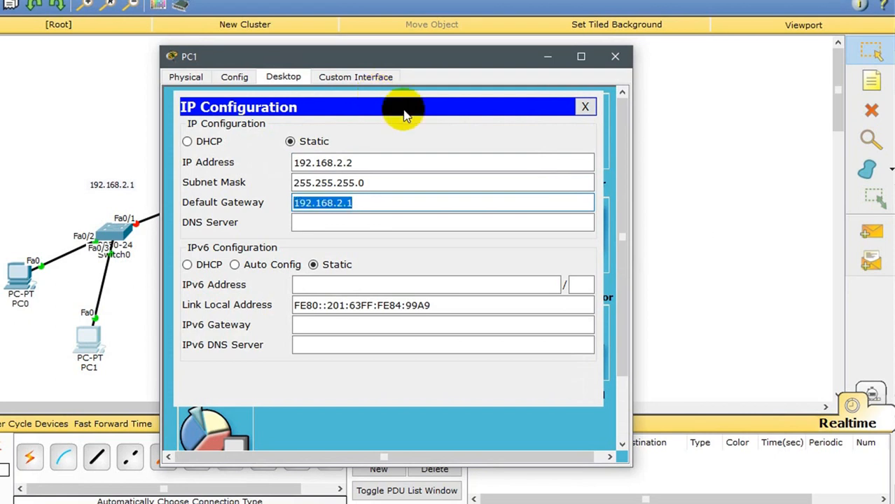
{"action": "left_click", "coordinate": [614, 56]}
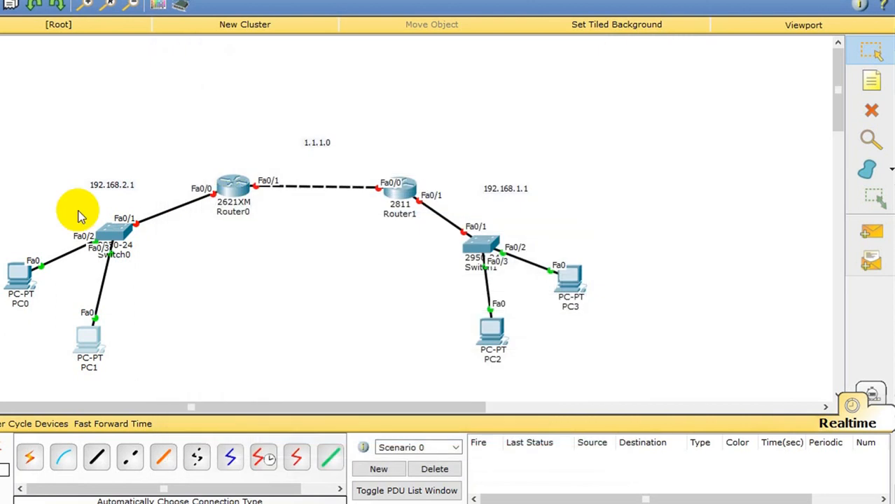
- Configure PC0 with static IP address 192.168.2.3, subnet mask 255.255.255.0 and default gateway 192.168.2.1
{"action": "left_click", "coordinate": [20, 272]}
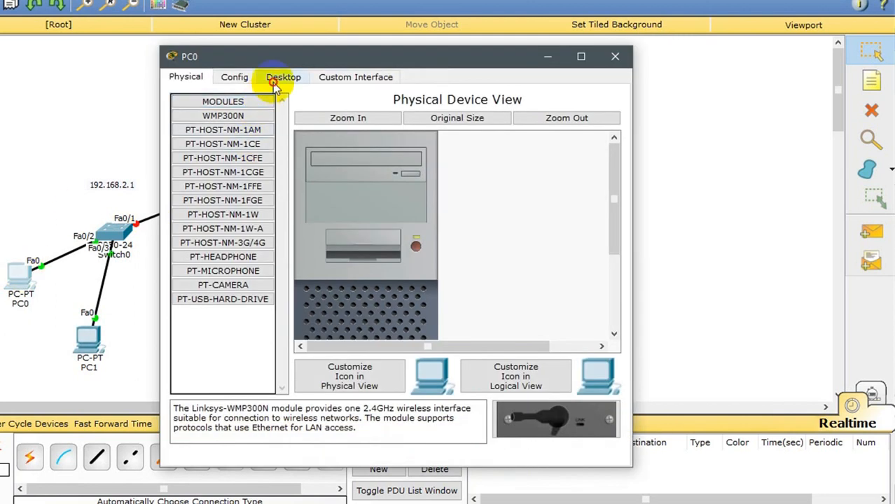
{"action": "left_click", "coordinate": [283, 77]}
{"action": "left_click", "coordinate": [238, 120]}
{"action": "left_click", "coordinate": [312, 161]}
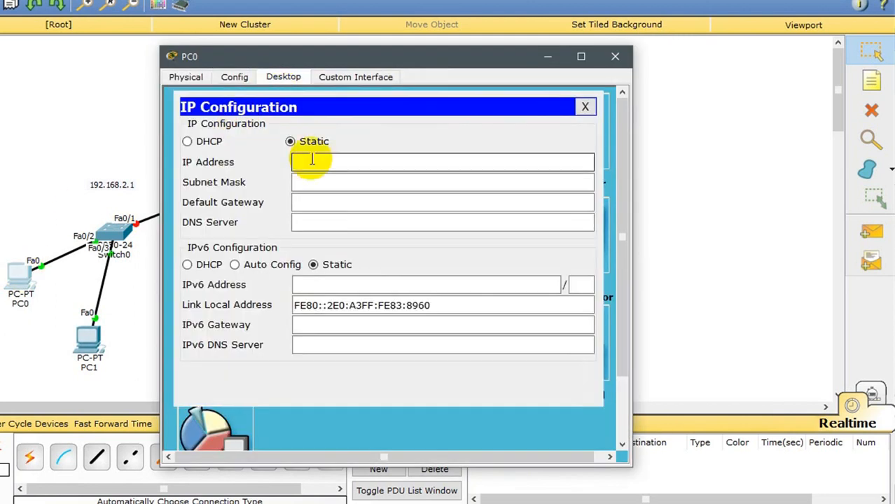
{"action": "type", "text": "192.168.2.1"}
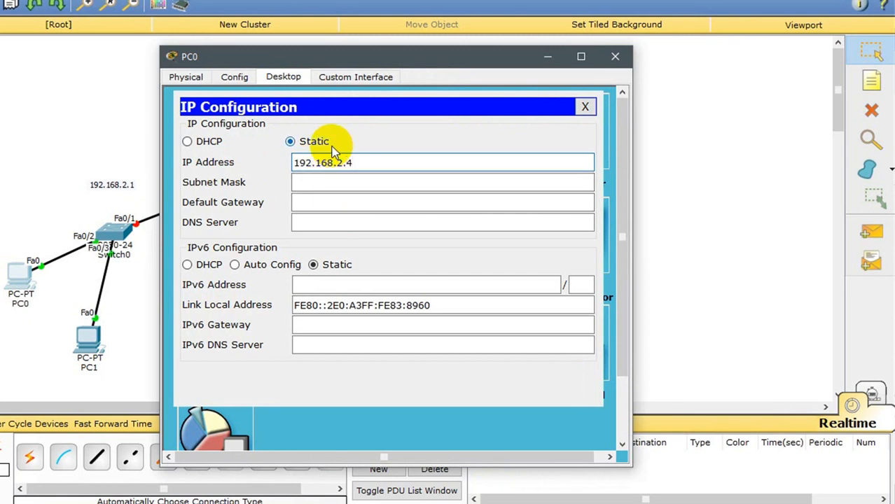
{"action": "type", "text": "3"}
{"action": "key", "text": "Tab"}
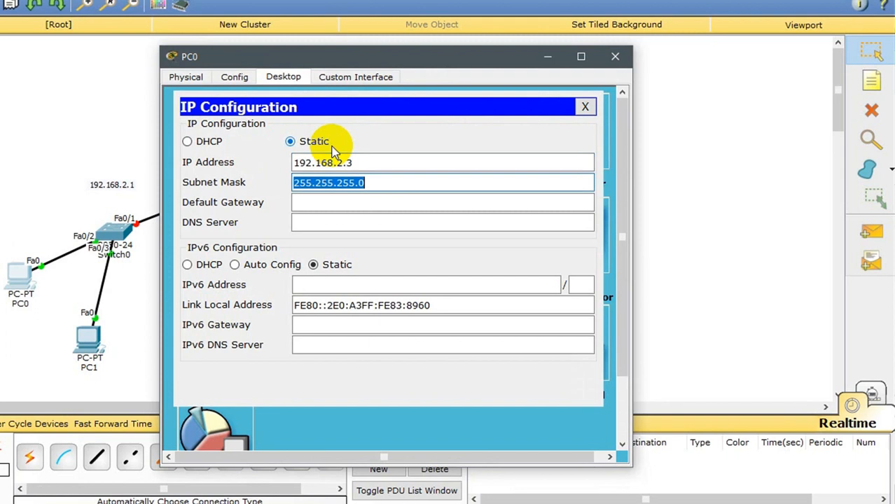
{"action": "key", "text": "Tab"}
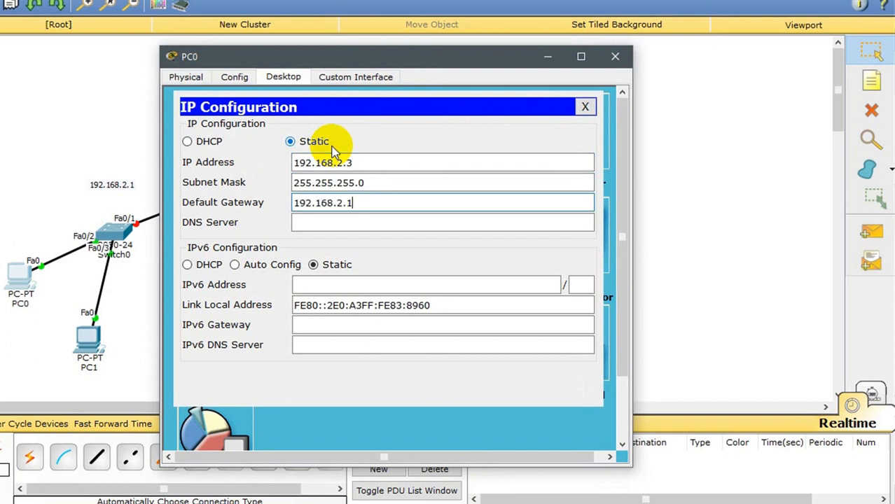
{"action": "left_click", "coordinate": [615, 56]}
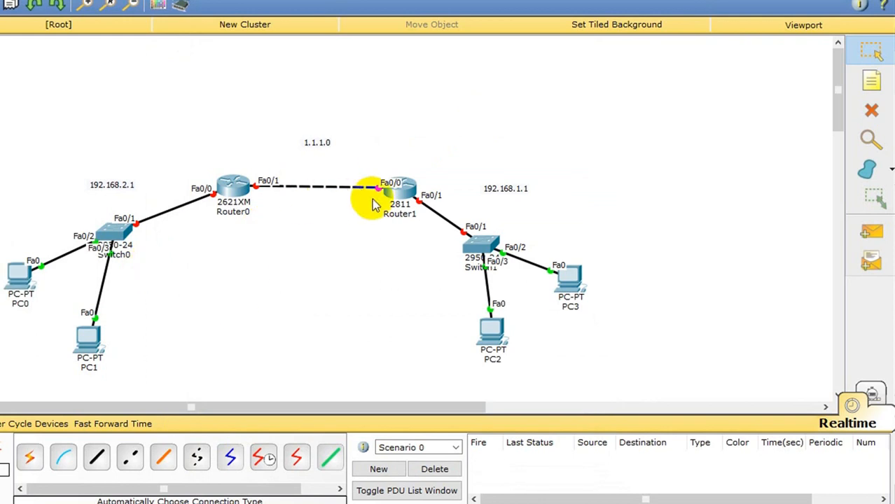
- Open Router1's command line interface and answer no to the initial configuration dialog
{"action": "left_click", "coordinate": [400, 185]}
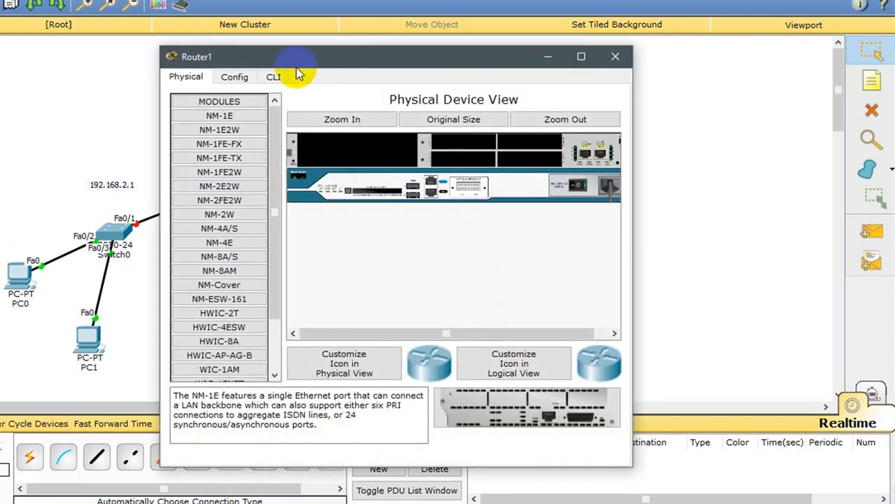
{"action": "left_click_drag", "start_coordinate": [297, 57], "coordinate": [30, 28]}
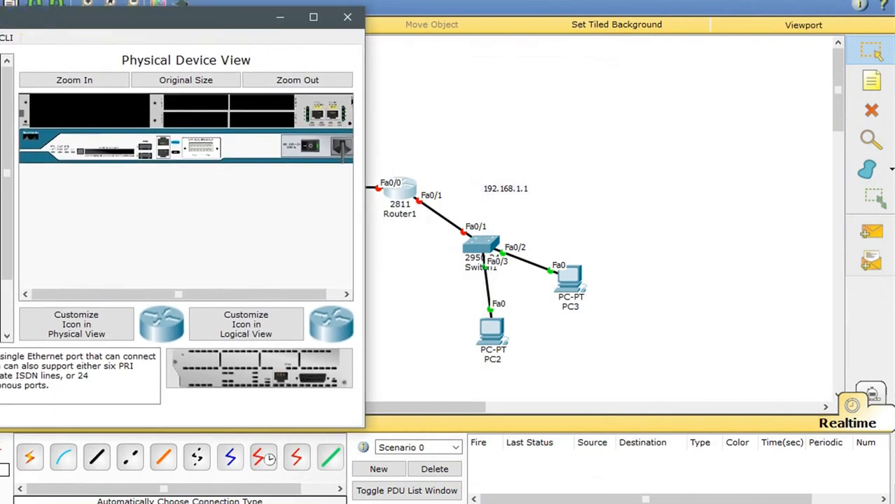
{"action": "left_click", "coordinate": [6, 38]}
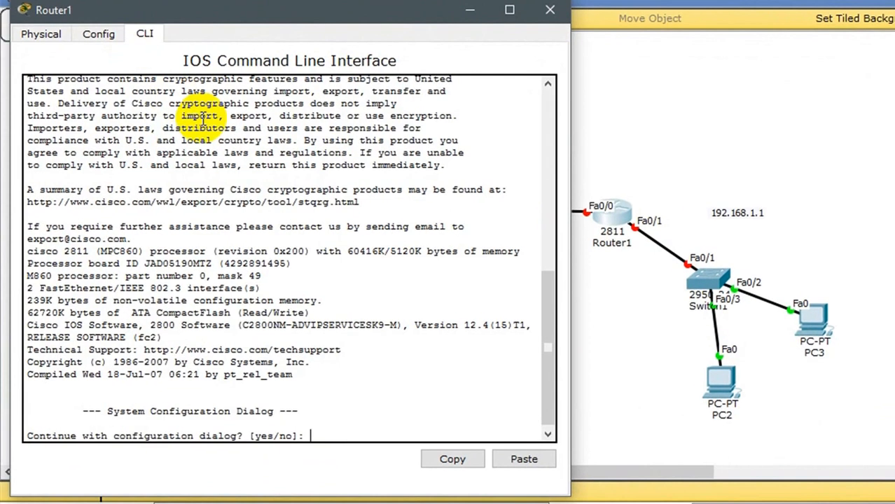
{"action": "type", "text": "no"}
{"action": "key", "text": "Return"}
{"action": "key", "text": "Return"}
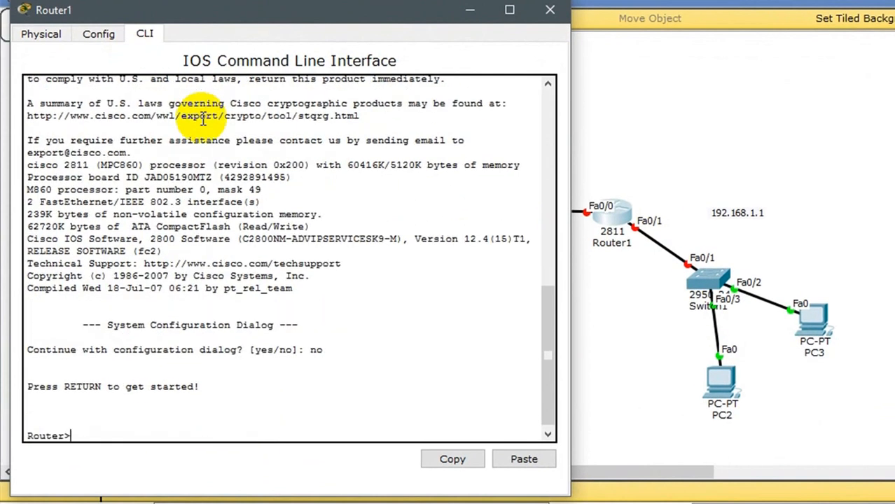
- Enter privileged mode and global configuration mode on Router1 with en and conf t
{"action": "type", "text": "en"}
{"action": "key", "text": "Return"}
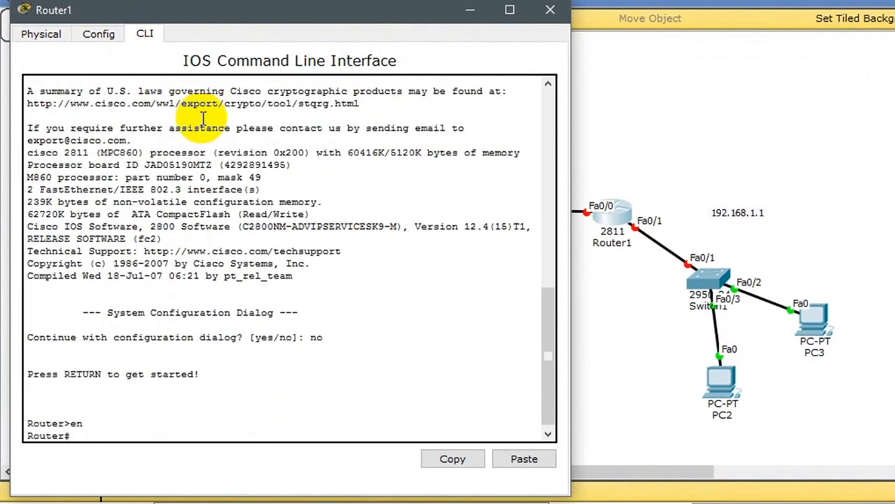
{"action": "type", "text": "conf t"}
{"action": "key", "text": "Return"}
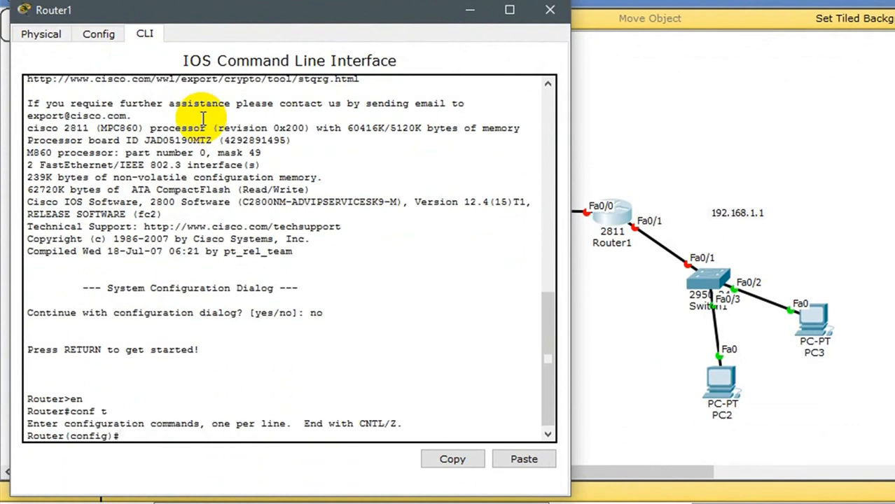
- Assign Router1's fa0/0 interface 1.1.1.1 with mask 255.0.0.0, enable it with no sh, and exit interface configuration
{"action": "type", "text": "int fa0/0"}
{"action": "key", "text": "Return"}
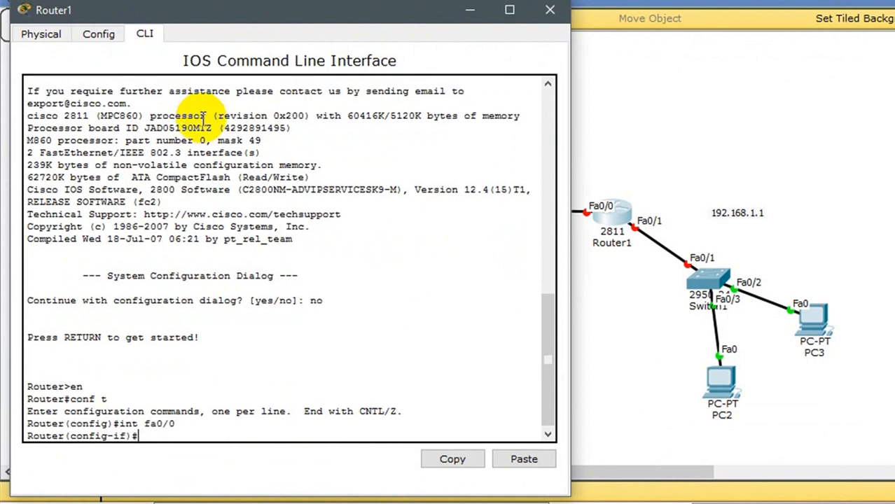
{"action": "type", "text": "ip ad"}
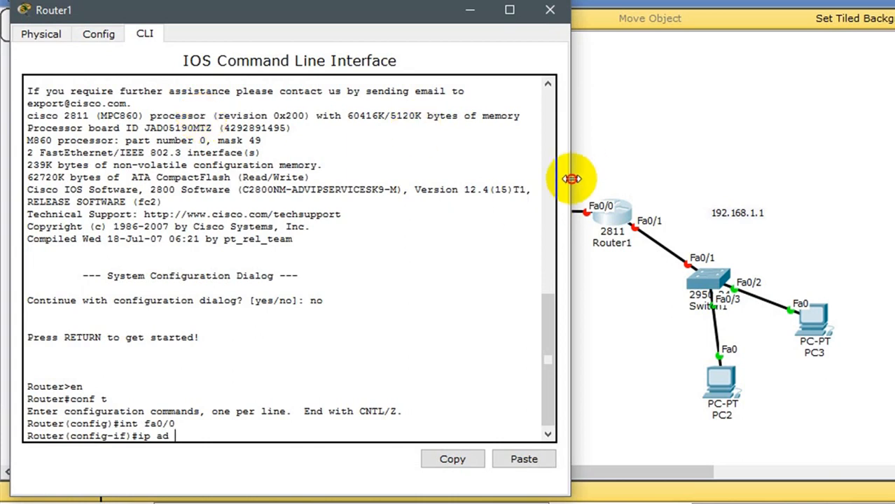
{"action": "left_click_drag", "start_coordinate": [569, 180], "coordinate": [494, 189]}
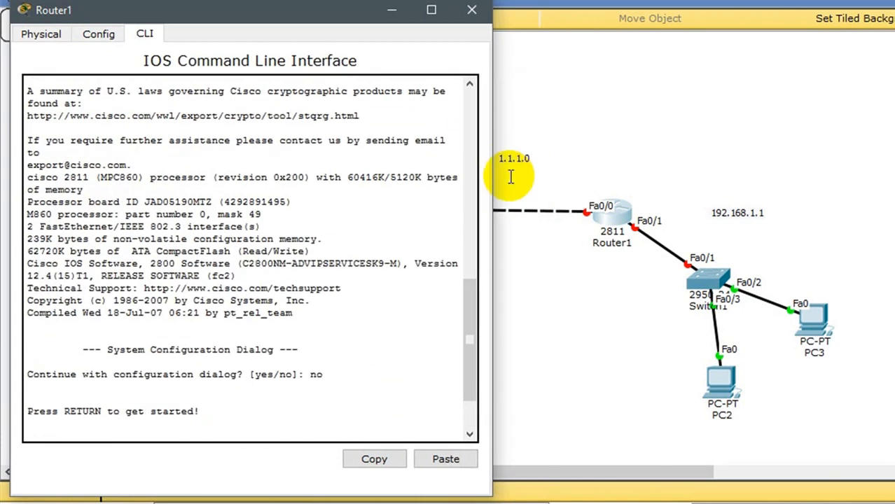
{"action": "scroll", "coordinate": [417, 376], "scroll_direction": "down", "scroll_amount": 2}
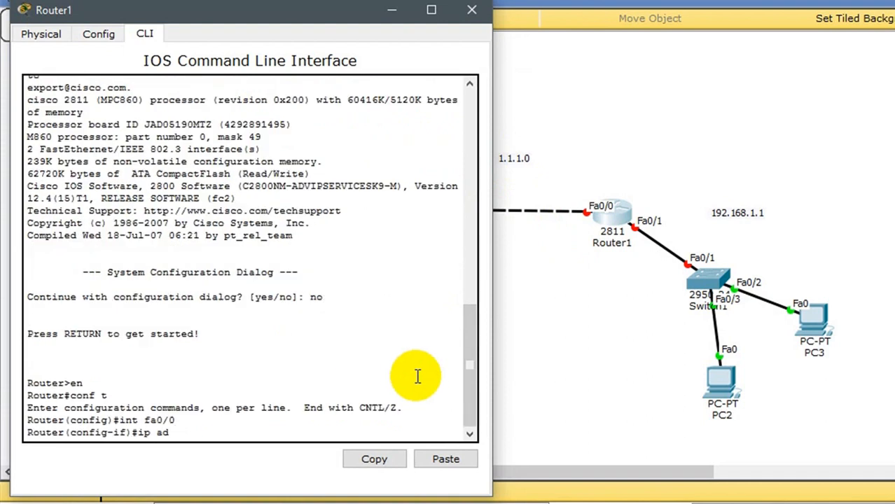
{"action": "type", "text": "1.1.1.1 255."}
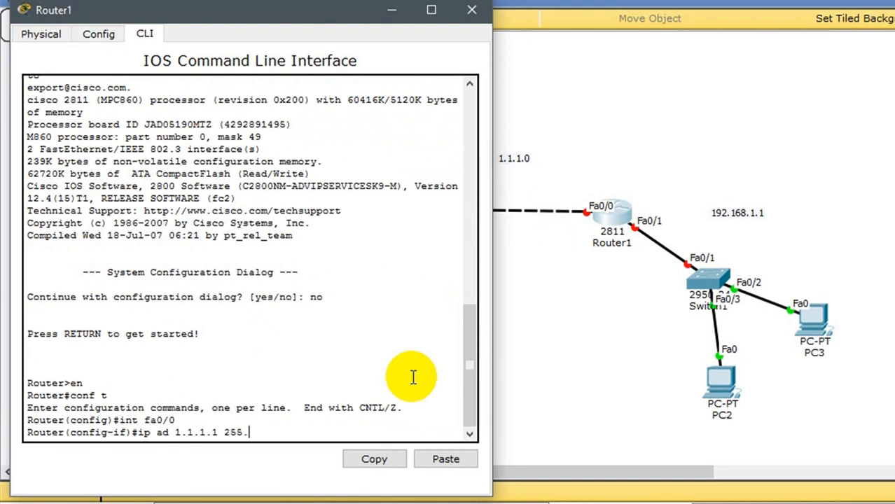
{"action": "type", "text": "0.0.0"}
{"action": "key", "text": "Return"}
{"action": "type", "text": "no sh"}
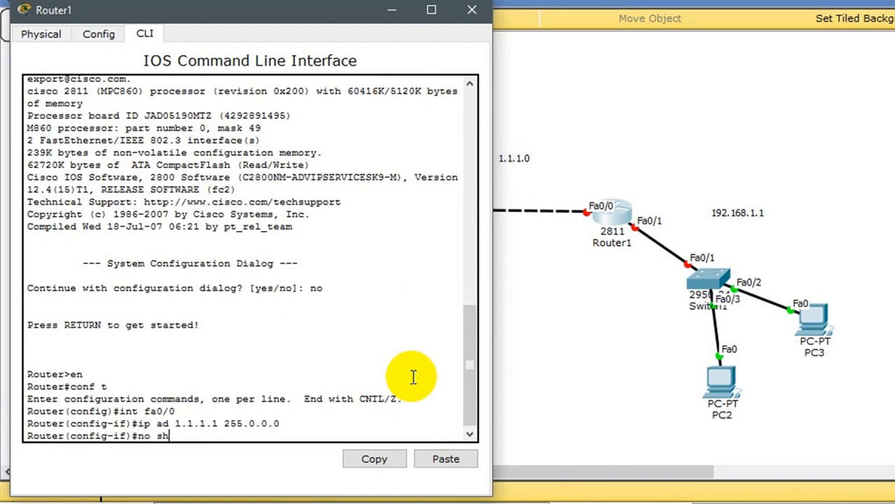
{"action": "key", "text": "Return"}
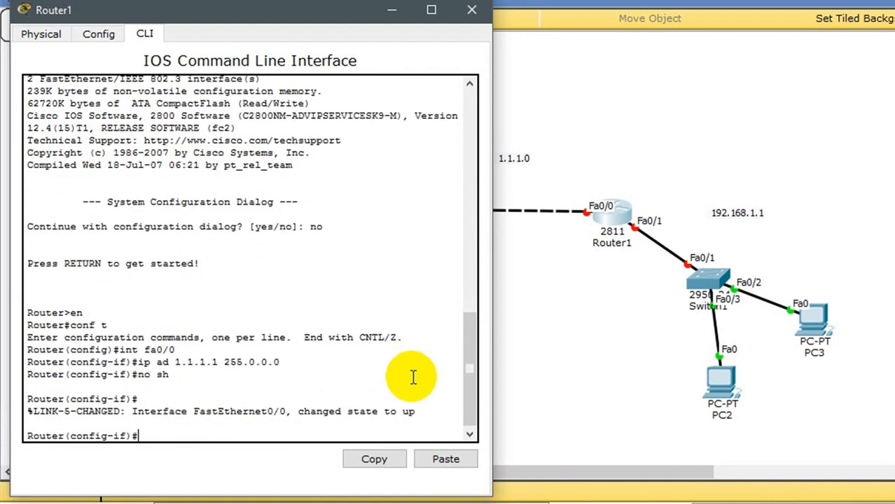
{"action": "type", "text": "ex"}
{"action": "key", "text": "Return"}
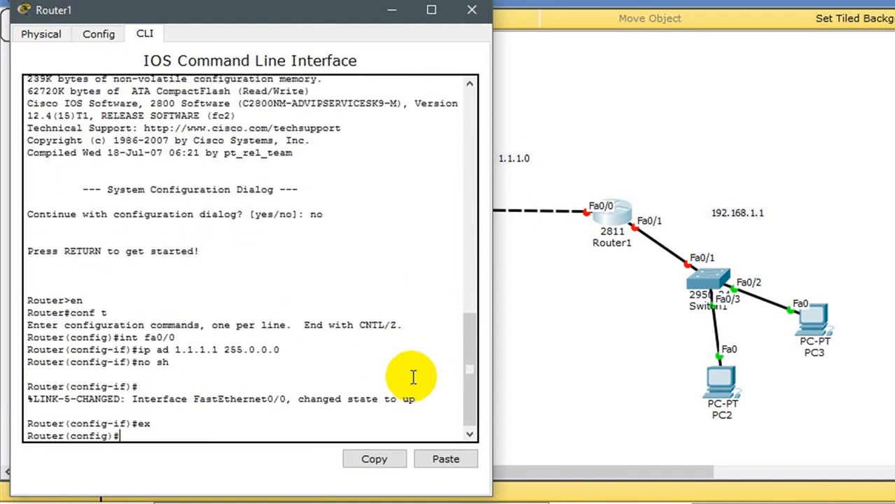
- Assign Router1's fa0/1 interface 192.168.1.1 with mask 255.255.255.0, enable it with no sh, and exit interface configuration
{"action": "type", "text": "int fa0/1"}
{"action": "key", "text": "Return"}
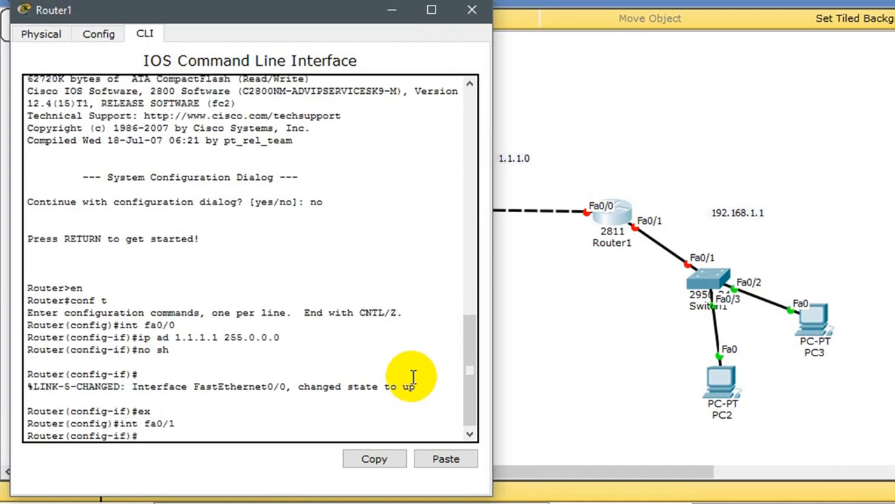
{"action": "type", "text": "ip ad 192.168.1.1 "}
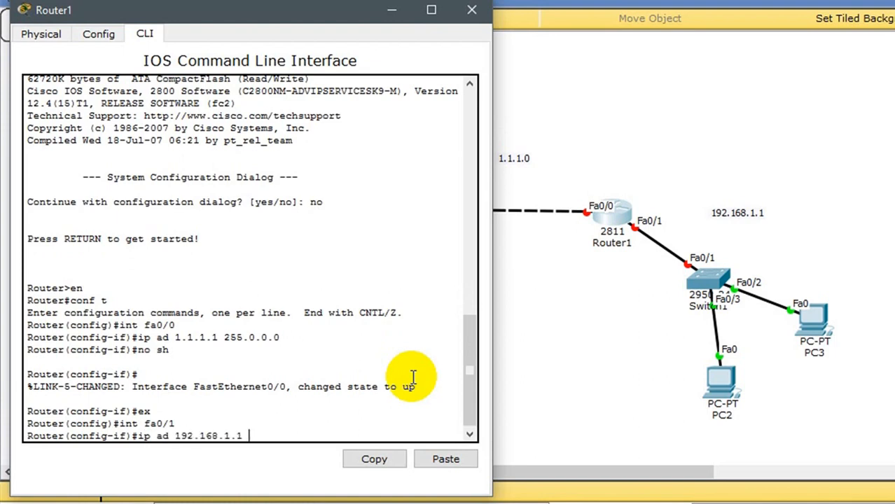
{"action": "type", "text": "255.255.255."}
{"action": "type", "text": "0"}
{"action": "key", "text": "Return"}
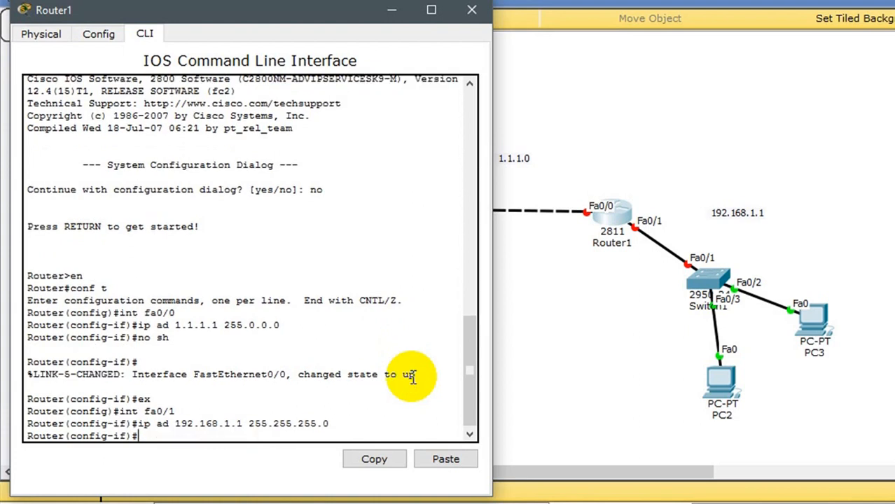
{"action": "type", "text": "no sj"}
{"action": "key", "text": "BackSpace"}
{"action": "type", "text": "h"}
{"action": "key", "text": "Return"}
{"action": "key", "text": "Return"}
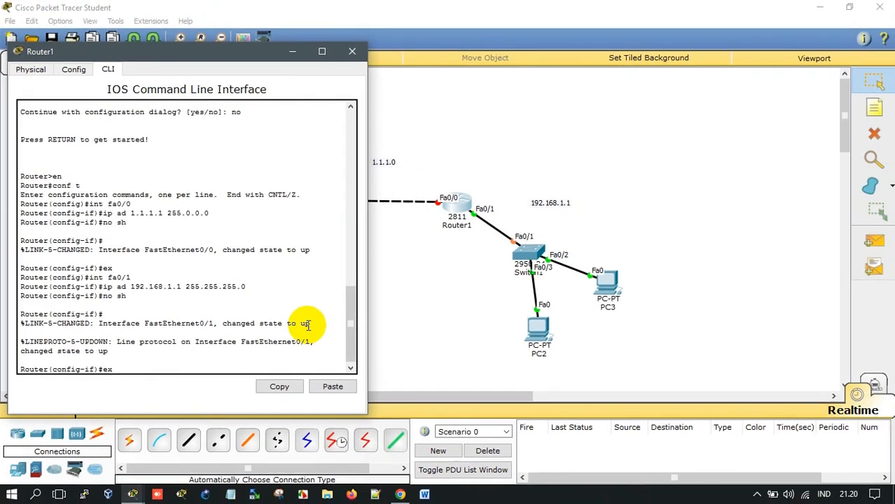
{"action": "type", "text": "ex"}
{"action": "key", "text": "Return"}
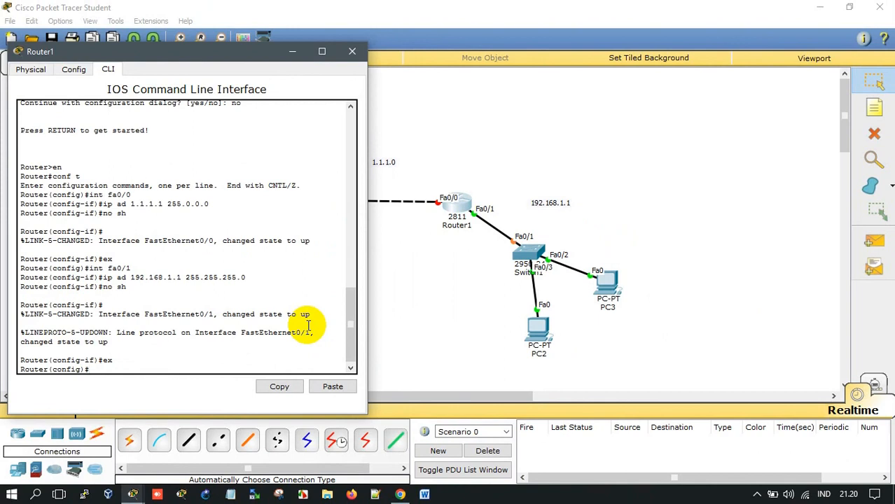
- Open Router0's command line interface and answer no to the initial configuration dialog
{"action": "left_click", "coordinate": [408, 334]}
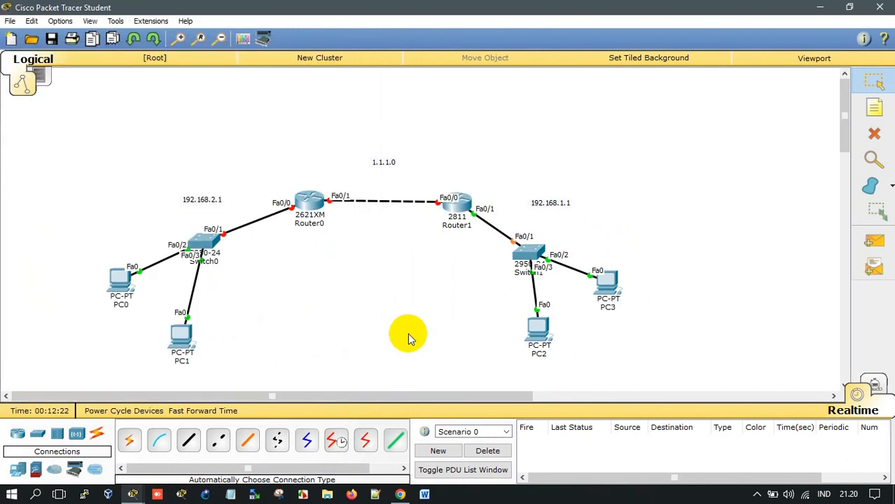
{"action": "left_click", "coordinate": [314, 206]}
{"action": "left_click_drag", "start_coordinate": [344, 84], "coordinate": [507, 88]}
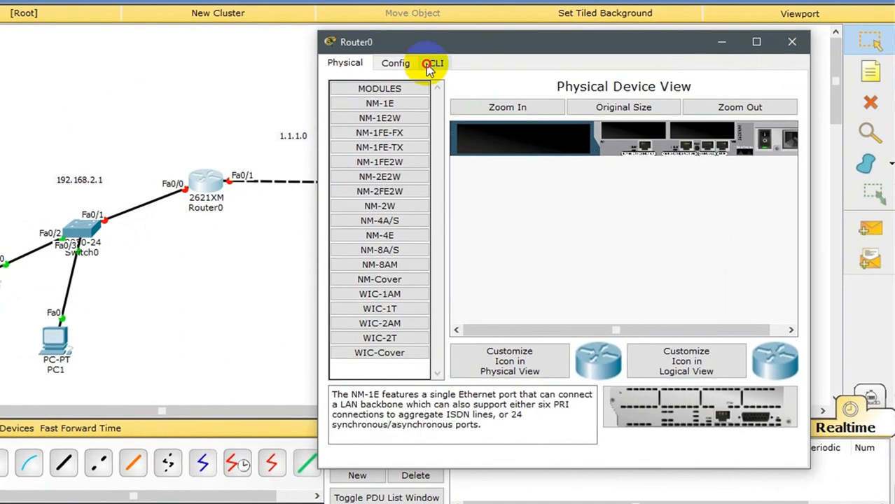
{"action": "left_click", "coordinate": [504, 100]}
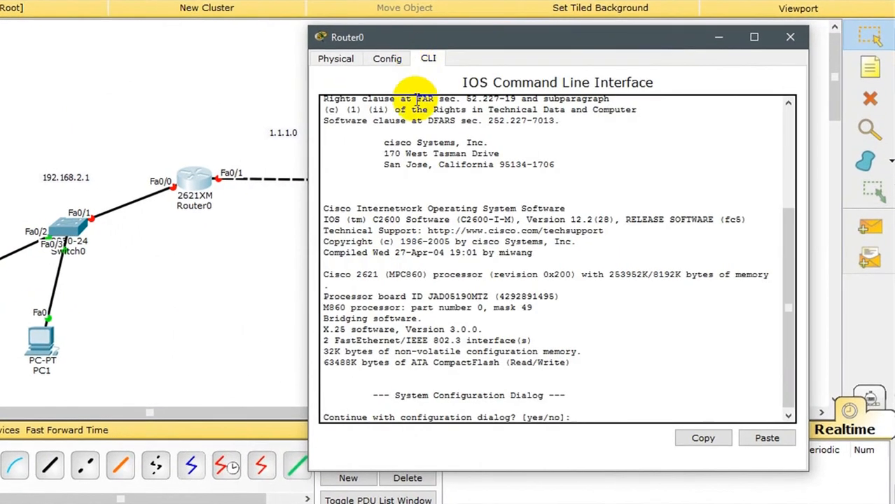
{"action": "type", "text": "no"}
{"action": "key", "text": "Return"}
{"action": "key", "text": "Return"}
- Enter privileged mode and global configuration mode on Router0 with en and conf t
{"action": "type", "text": "er>e"}
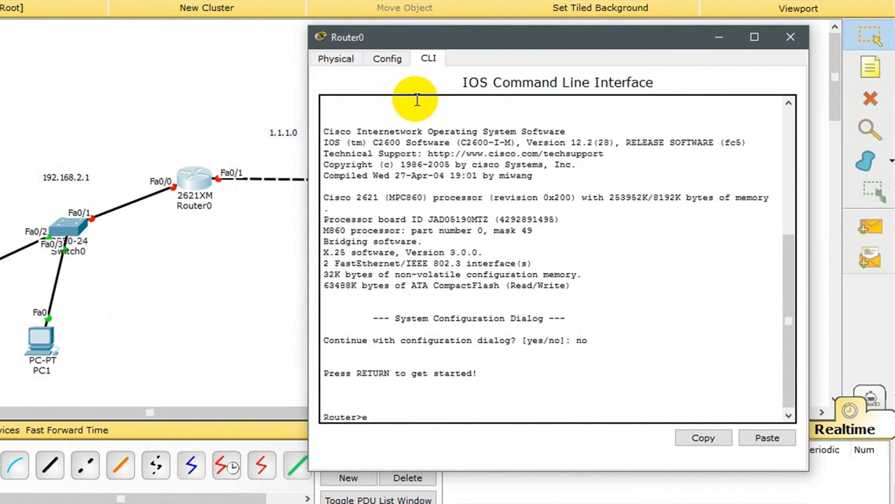
{"action": "type", "text": "n"}
{"action": "key", "text": "Return"}
{"action": "type", "text": "conf t"}
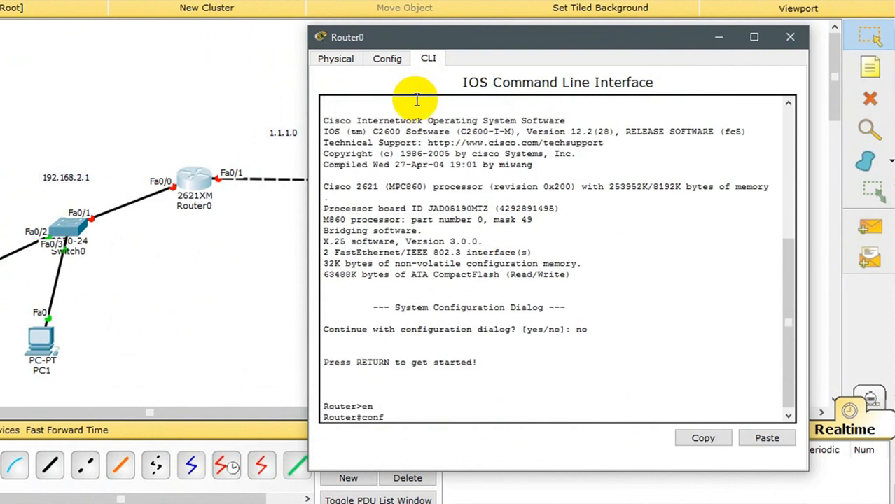
{"action": "key", "text": "Return"}
- Assign Router0's fa0/0 interface 192.168.2.1 with mask 255.255.255.0 and enable it with no sh
{"action": "type", "text": "int f"}
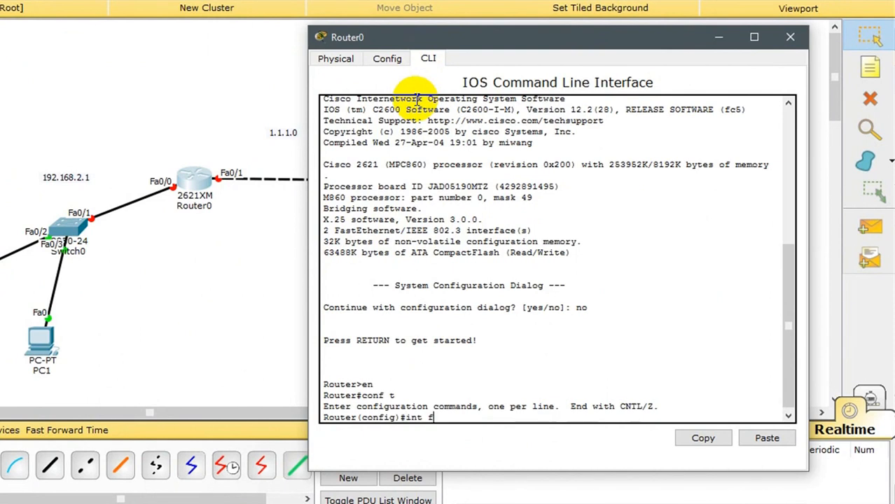
{"action": "type", "text": "a0/0"}
{"action": "key", "text": "Return"}
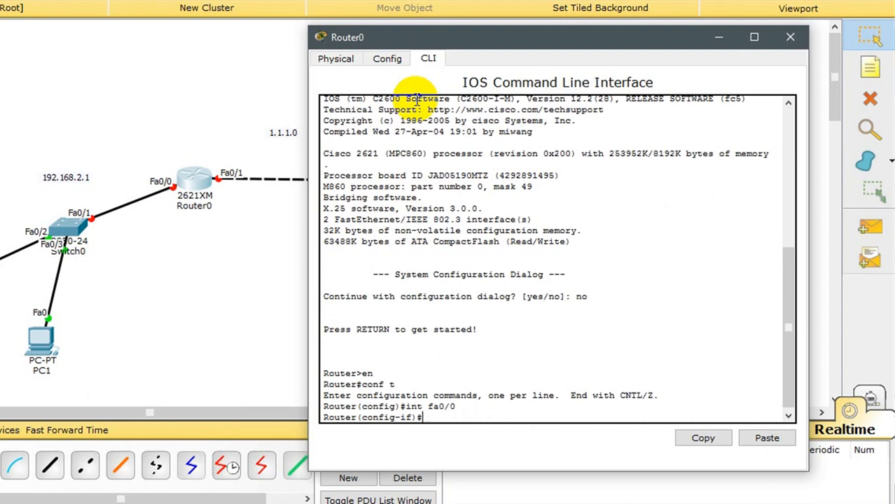
{"action": "type", "text": "ip ad 192.168.2.1 255.255"}
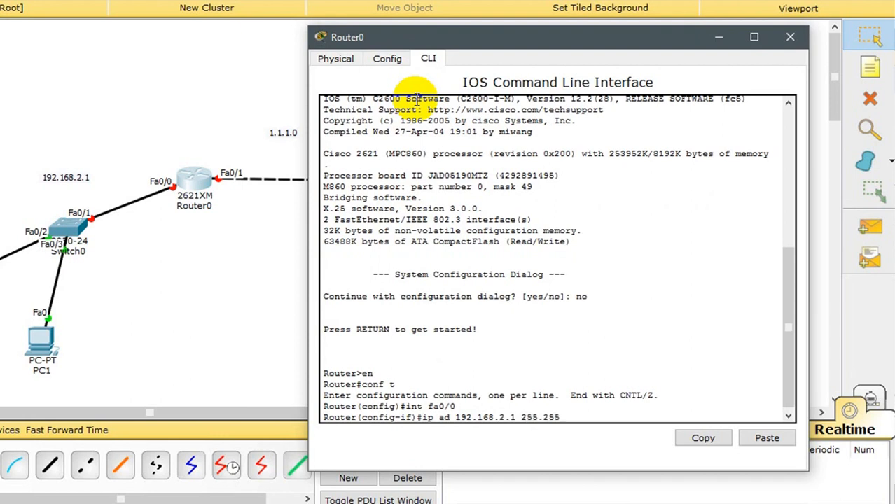
{"action": "type", "text": ".255.0"}
{"action": "key", "text": "Return"}
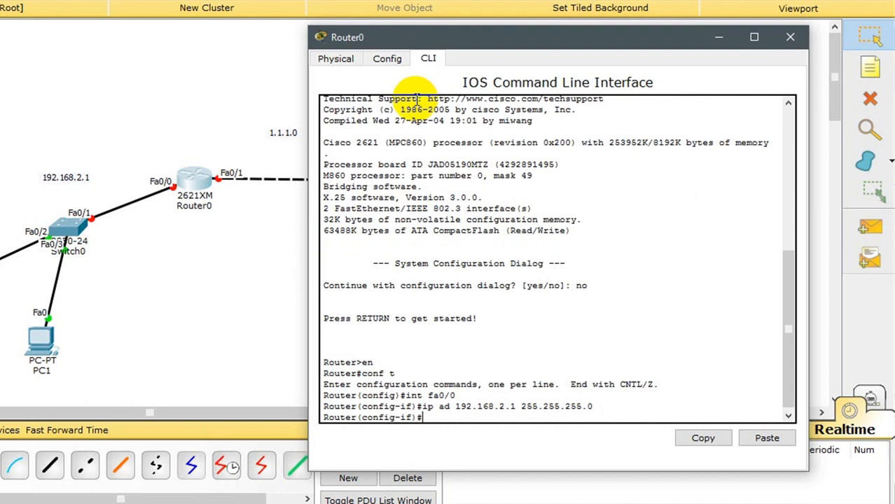
{"action": "type", "text": "no sh"}
{"action": "key", "text": "Return"}
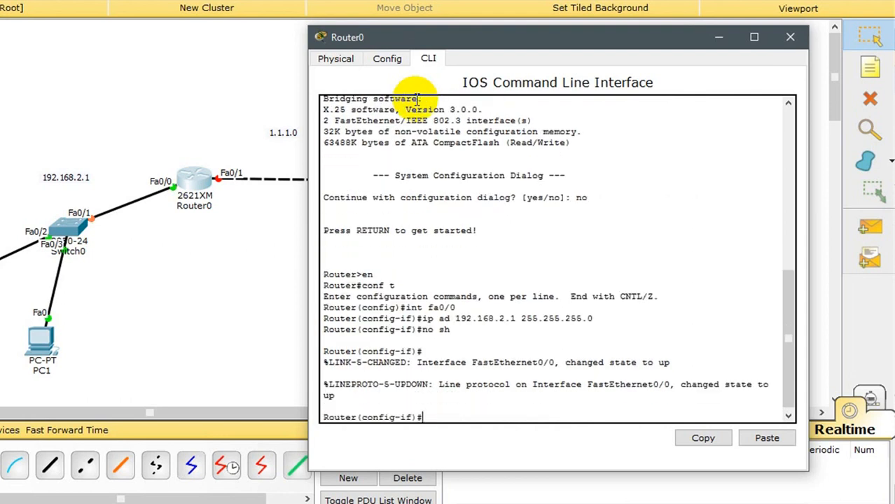
- Switch to Router0's fa0/1 interface and assign it IP address 1.1.1.2 with mask 255.0.0.0
{"action": "key", "text": "Up"}
{"action": "key", "text": "Up"}
{"action": "key", "text": "Up"}
{"action": "key", "text": "BackSpace"}
{"action": "type", "text": "1"}
{"action": "key", "text": "Return"}
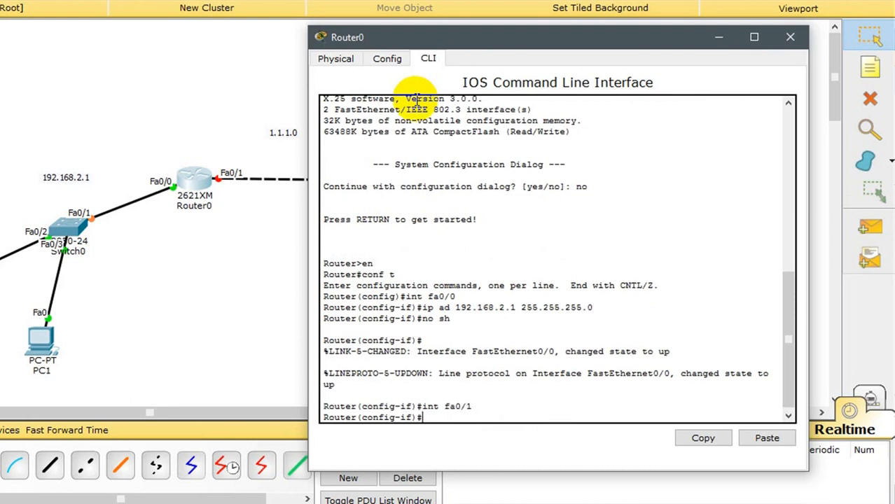
{"action": "type", "text": "ip ad 1.1.1.2 255.25"}
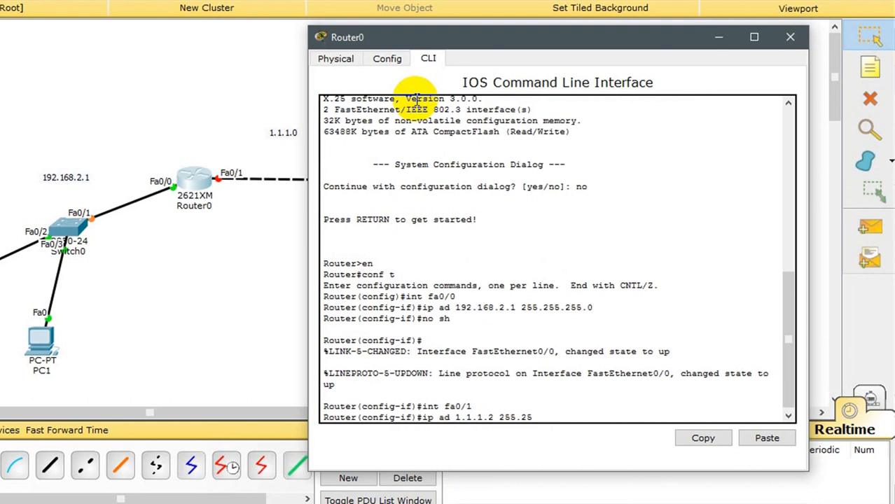
{"action": "type", "text": "5"}
{"action": "key", "text": "BackSpace"}
{"action": "key", "text": "BackSpace"}
{"action": "key", "text": "BackSpace"}
{"action": "type", "text": "0.0.0"}
{"action": "key", "text": "Return"}
- Enable Router0's fa0/1 interface with no sh and exit to global configuration mode
{"action": "type", "text": "no sh"}
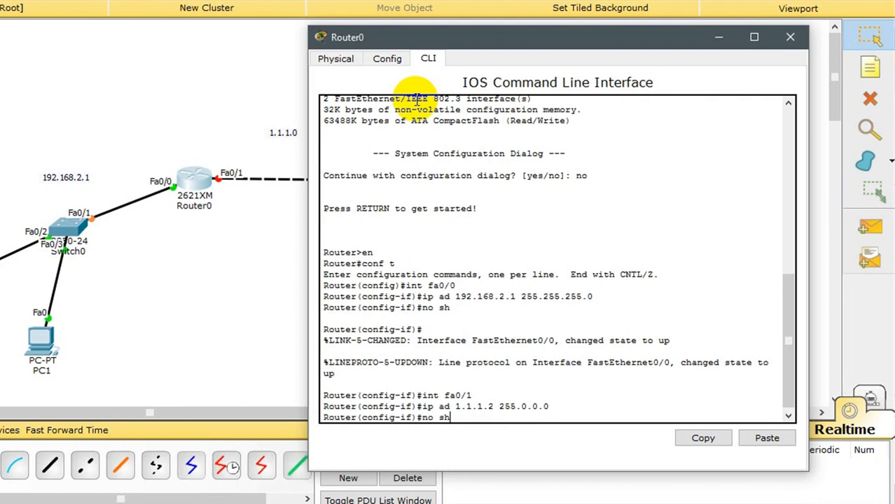
{"action": "key", "text": "Return"}
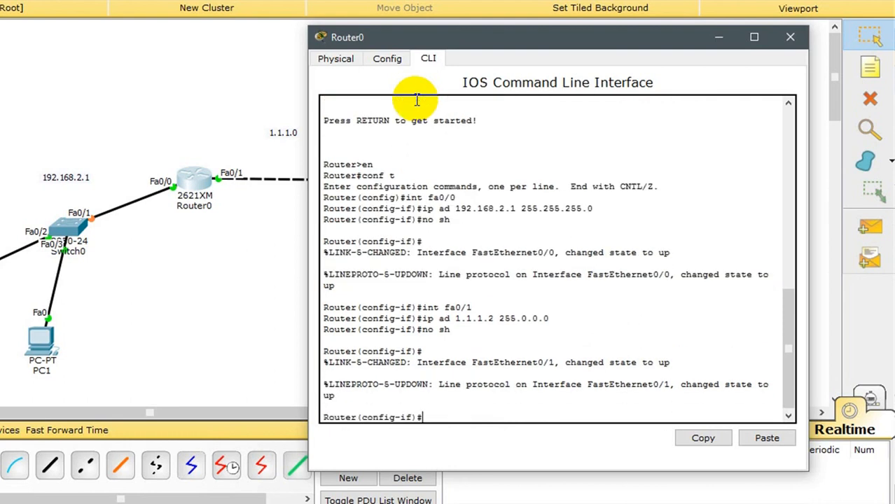
{"action": "type", "text": "ex"}
{"action": "key", "text": "Return"}
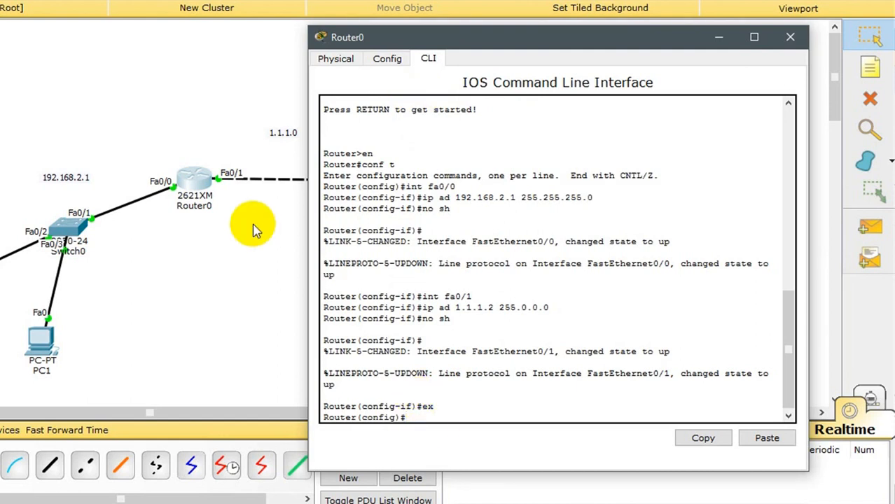
- Change the 1.1.1.0 label between the two routers to 1.1.1.1
{"action": "double_click", "coordinate": [284, 133]}
{"action": "left_click", "coordinate": [308, 134]}
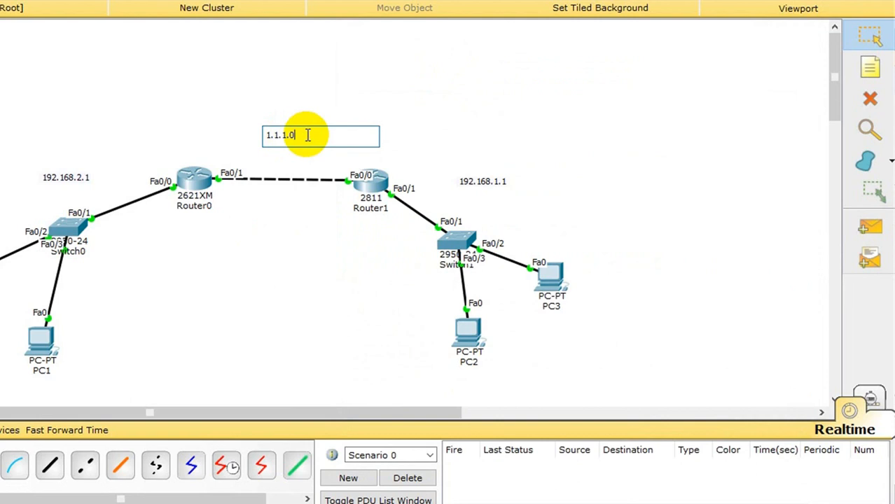
{"action": "type", "text": "1"}
{"action": "key", "text": "ctrl+a"}
{"action": "key", "text": "ctrl+c"}
{"action": "left_click", "coordinate": [234, 140]}
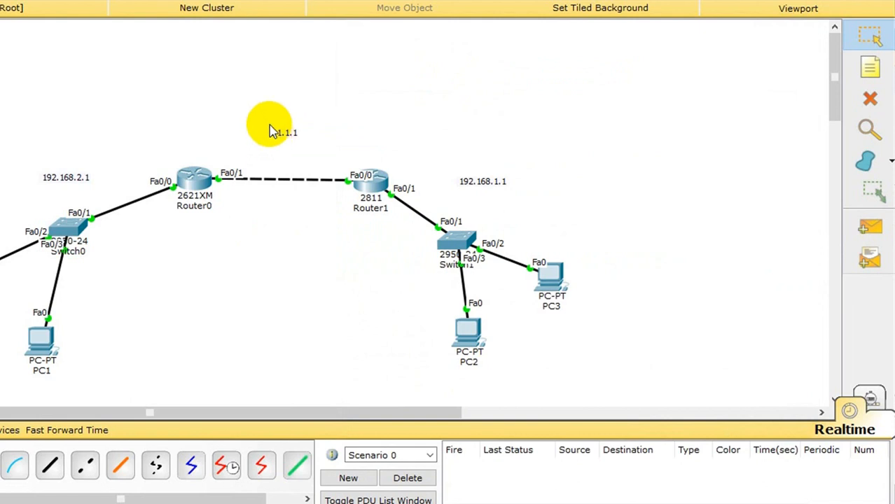
- Duplicate the 1.1.1.1 label, placing the original near Router1 and the copy near Router0
{"action": "left_click_drag", "start_coordinate": [258, 124], "coordinate": [298, 143]}
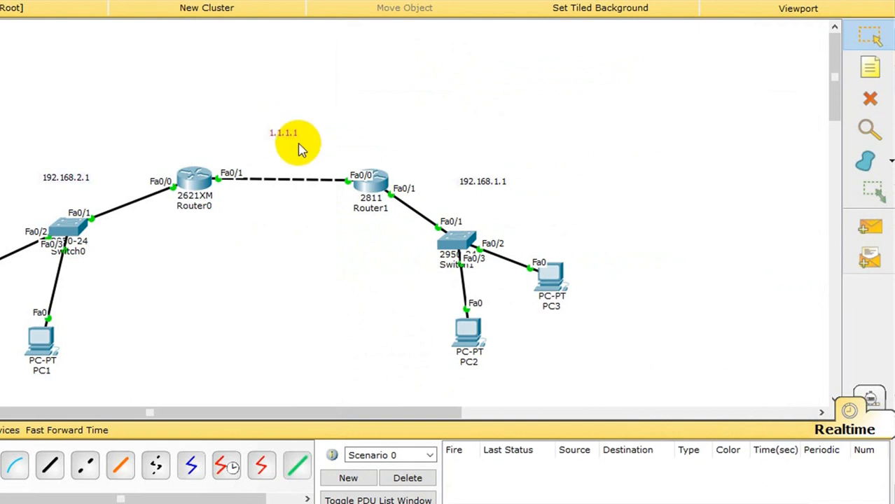
{"action": "key", "text": "ctrl+v"}
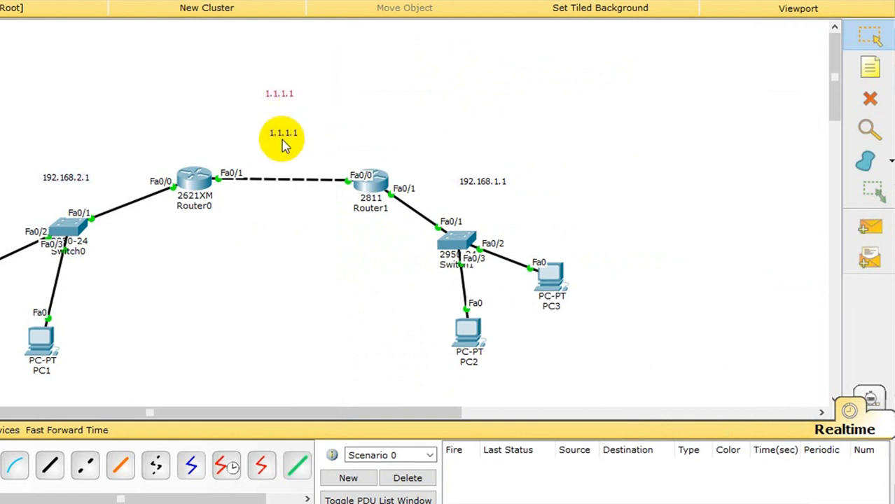
{"action": "left_click", "coordinate": [282, 132]}
{"action": "left_click_drag", "start_coordinate": [282, 132], "coordinate": [330, 140]}
{"action": "left_click_drag", "start_coordinate": [290, 90], "coordinate": [234, 132]}
- Change the address label near Router0's Fa0/1 port to 1.1.1.2
{"action": "double_click", "coordinate": [234, 131]}
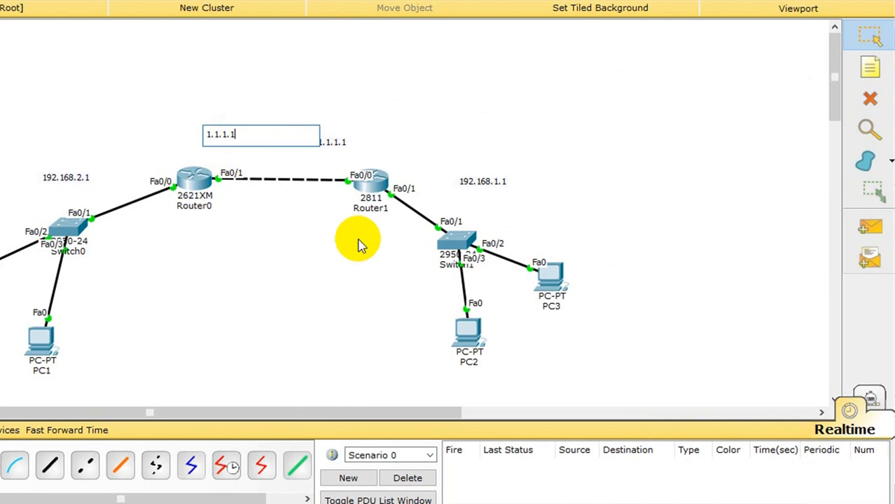
{"action": "key", "text": "BackSpace"}
{"action": "type", "text": "2"}
{"action": "left_click", "coordinate": [359, 245]}
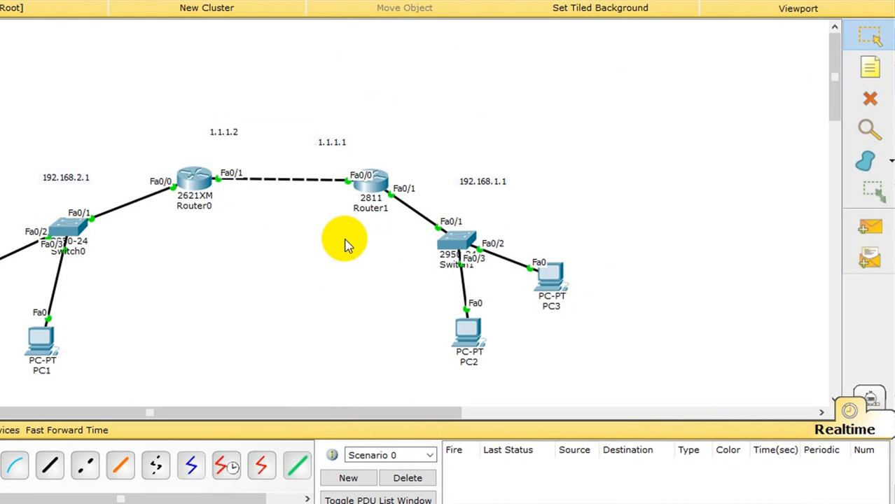
- Start BGP routing on Router0 with autonomous system number 100
{"action": "left_click", "coordinate": [210, 181]}
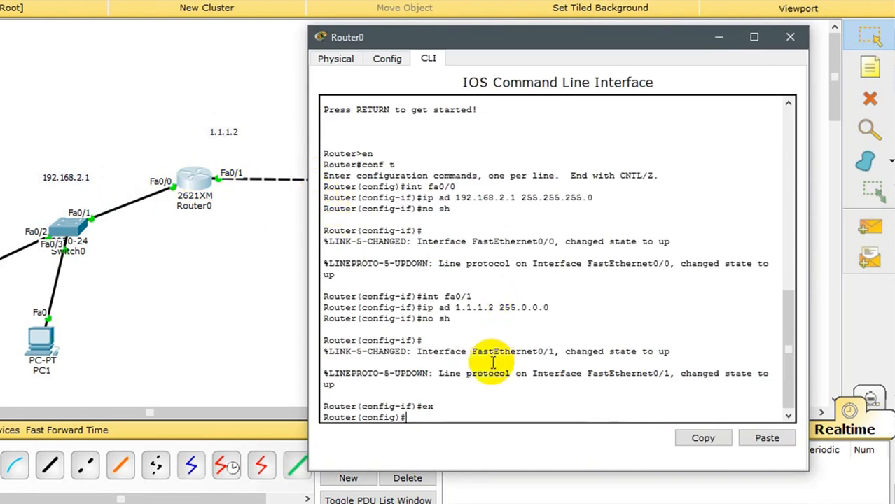
{"action": "type", "text": "rou"}
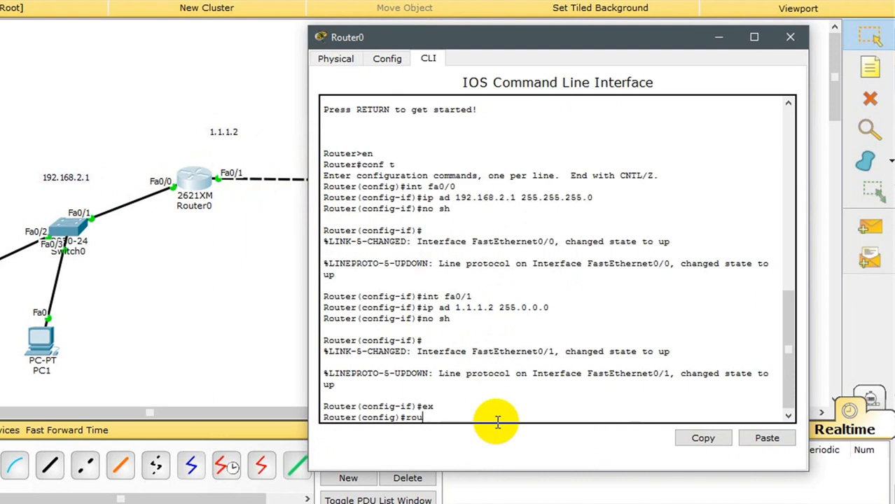
{"action": "type", "text": "ter bg"}
{"action": "key", "text": "Tab"}
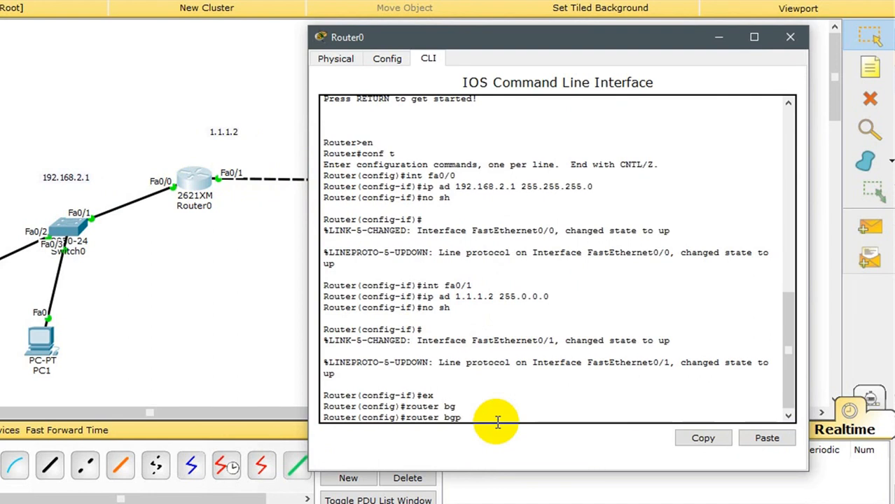
{"action": "type", "text": "100"}
{"action": "key", "text": "Return"}
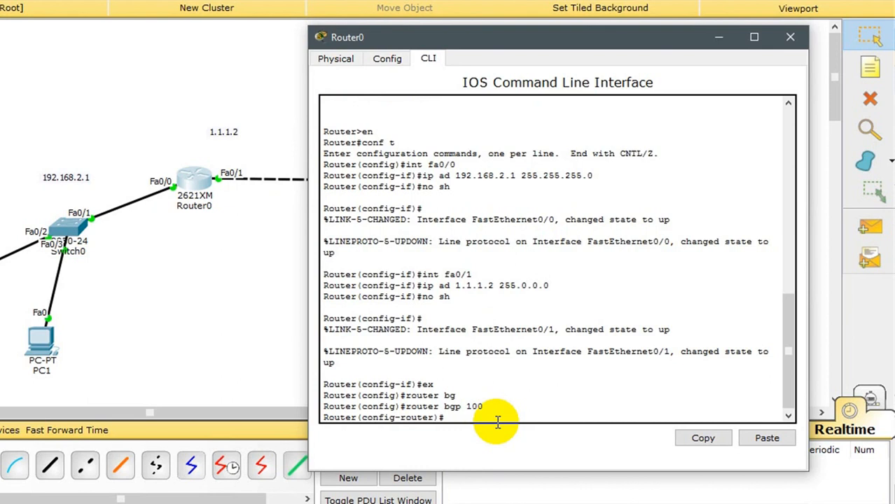
- Define Router1's address 1.1.1.1 as Router0's BGP neighbor with remote-as 200
{"action": "type", "text": "neigh"}
{"action": "key", "text": "Tab"}
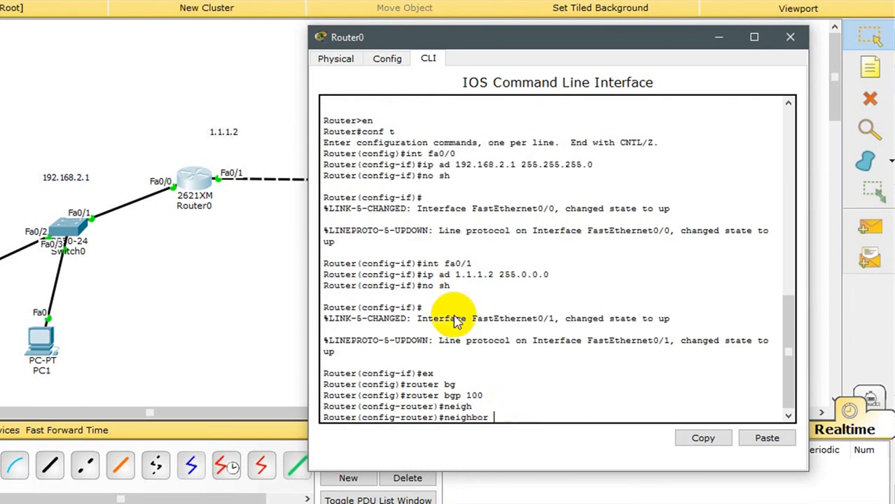
{"action": "left_click", "coordinate": [279, 145]}
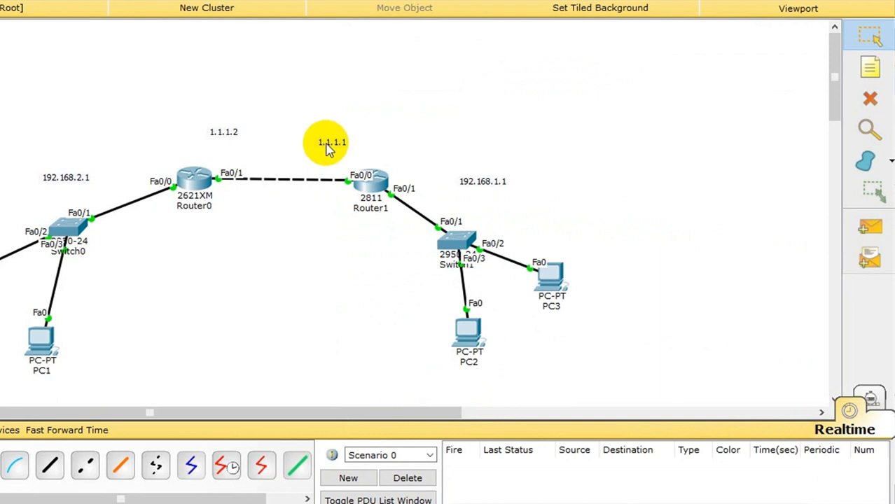
{"action": "left_click", "coordinate": [201, 183]}
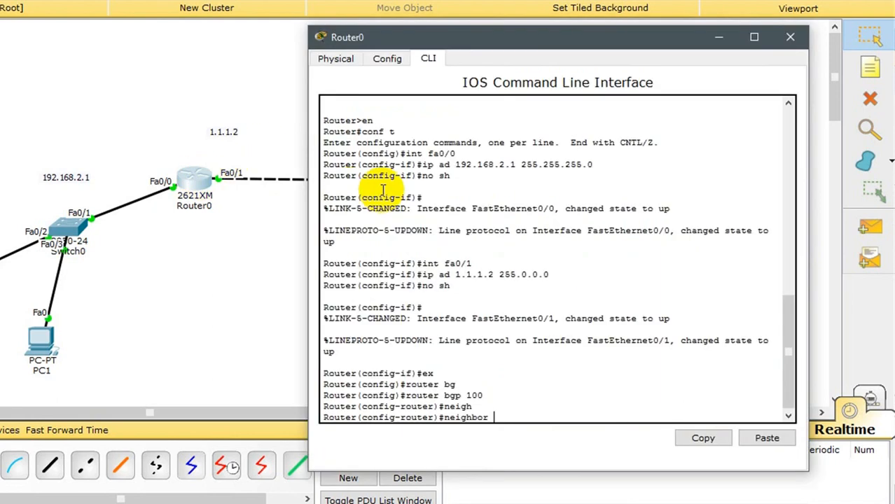
{"action": "type", "text": "1.1.1.1 remot"}
{"action": "key", "text": "Tab"}
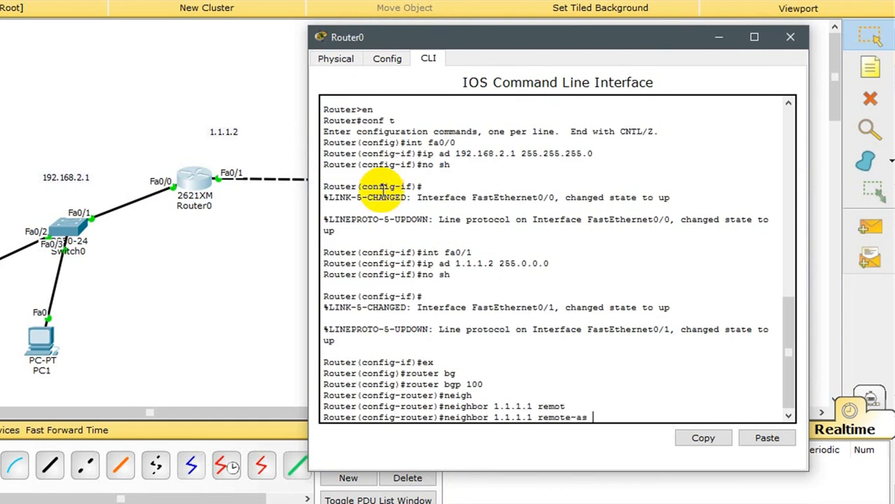
{"action": "type", "text": "200"}
{"action": "key", "text": "Return"}
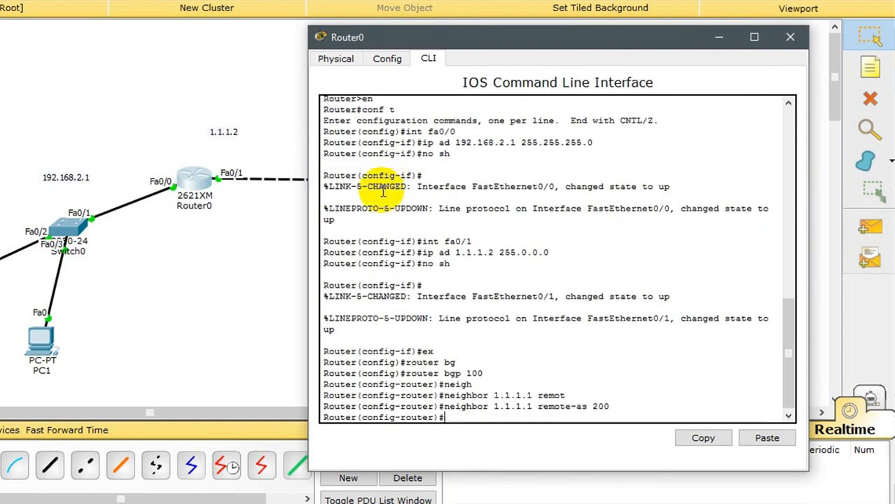
- Advertise network 192.168.2.0 with mask 255.255.255.0 in Router0's BGP and exit to global configuration mode
{"action": "type", "text": "net"}
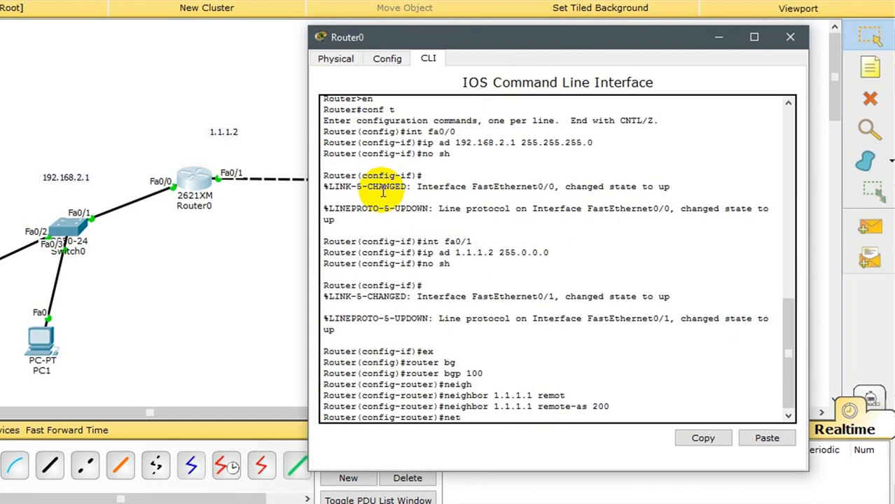
{"action": "type", "text": " 192.1"}
{"action": "type", "text": "68.2.0 mask 2"}
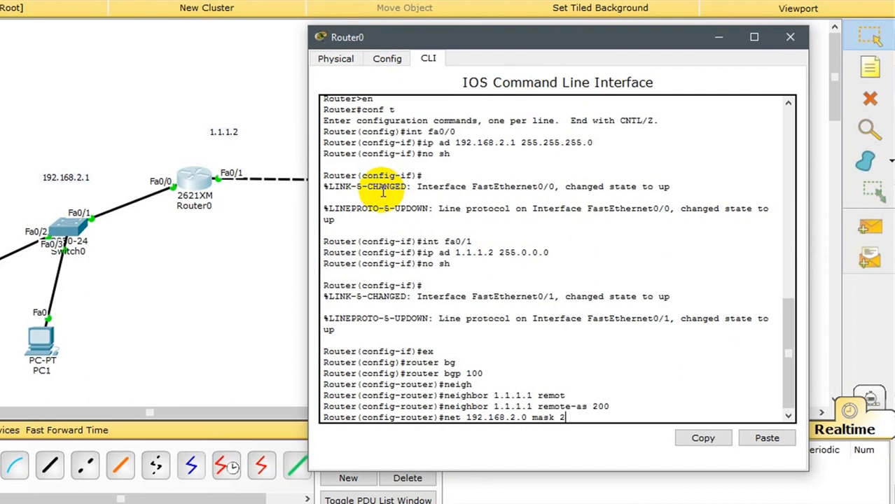
{"action": "type", "text": "55.255.255.0"}
{"action": "key", "text": "Return"}
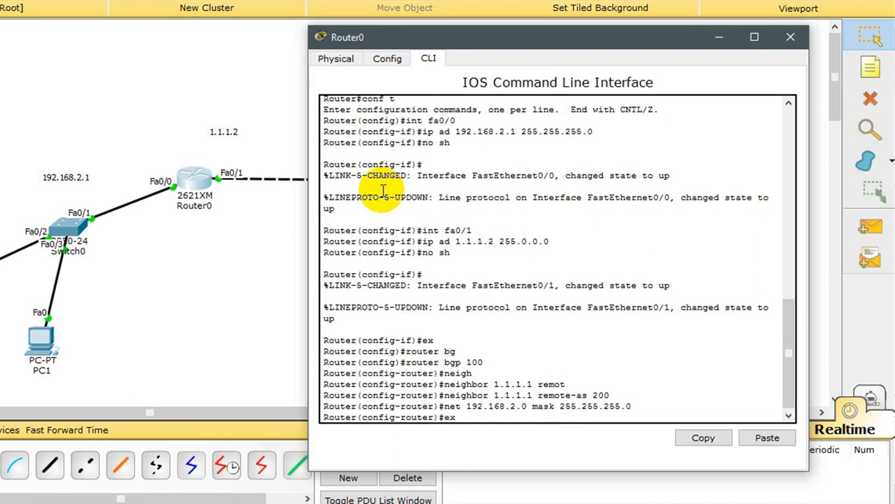
{"action": "type", "text": "ex"}
{"action": "key", "text": "Return"}
- Save Router0's configuration with do w and display its BGP table with do sh ip bgp
{"action": "type", "text": "do w"}
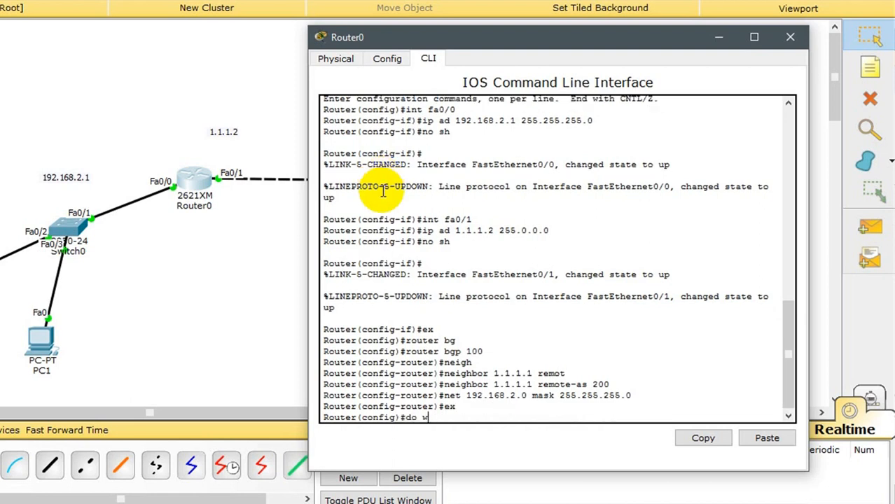
{"action": "key", "text": "Return"}
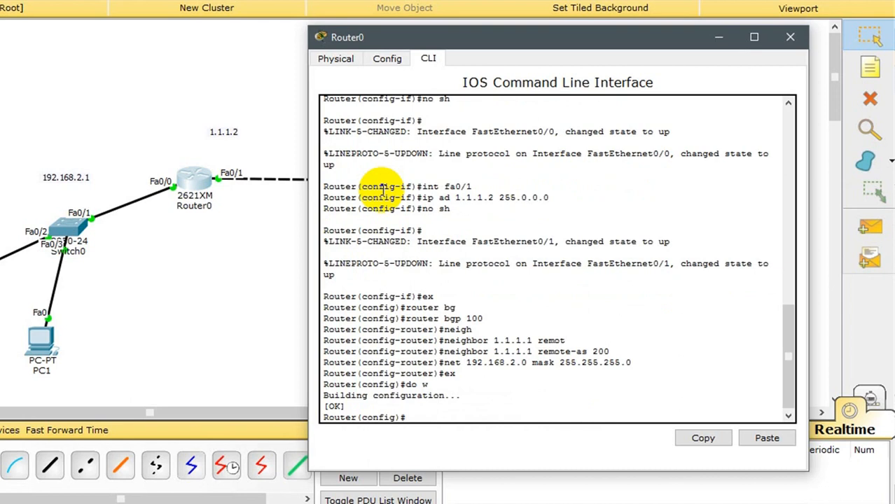
{"action": "type", "text": "do sh ip bgp"}
{"action": "key", "text": "Return"}
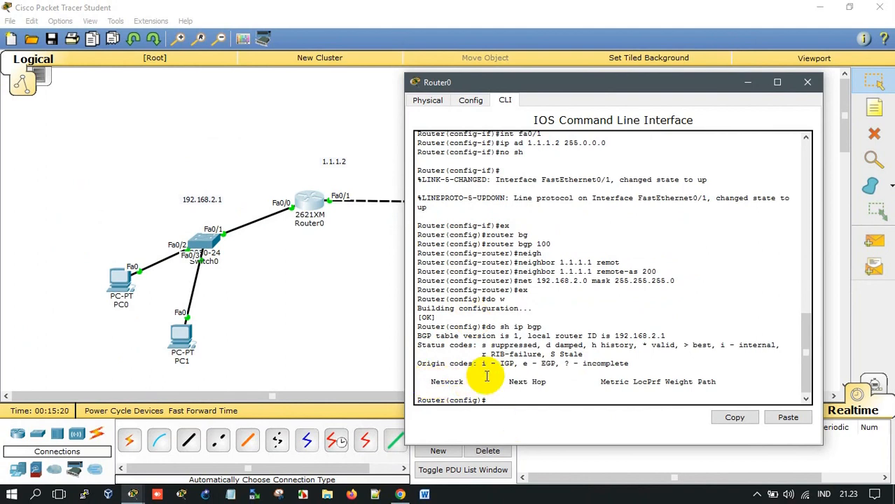
- Start BGP routing on Router1 with autonomous system number 200
{"action": "left_click", "coordinate": [322, 313]}
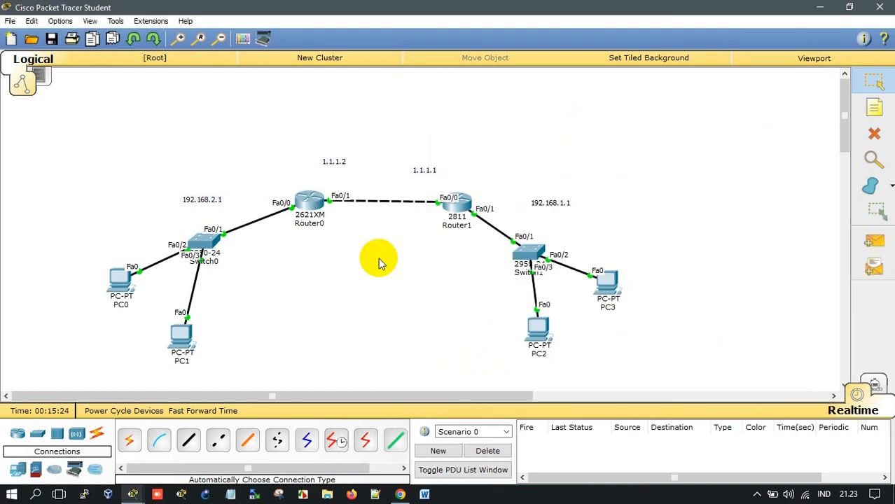
{"action": "left_click", "coordinate": [459, 209]}
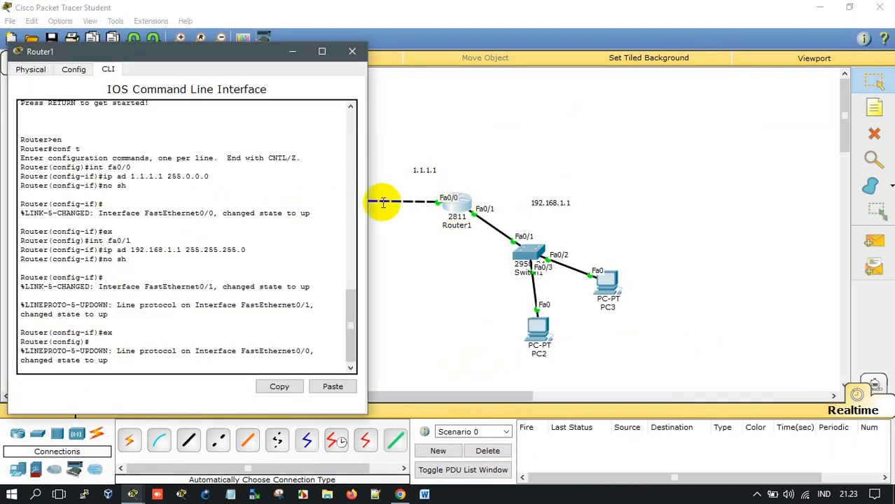
{"action": "key", "text": "Return"}
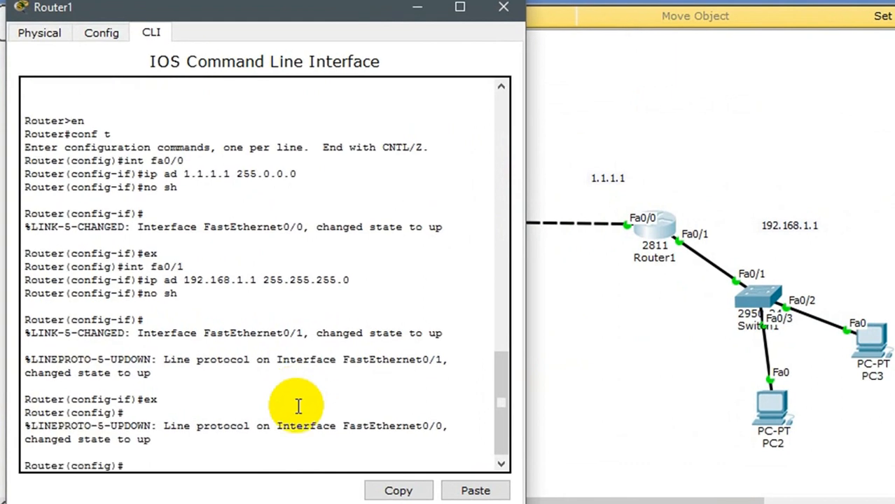
{"action": "type", "text": "ex"}
{"action": "key", "text": "BackSpace"}
{"action": "type", "text": "router bg"}
{"action": "key", "text": "Tab"}
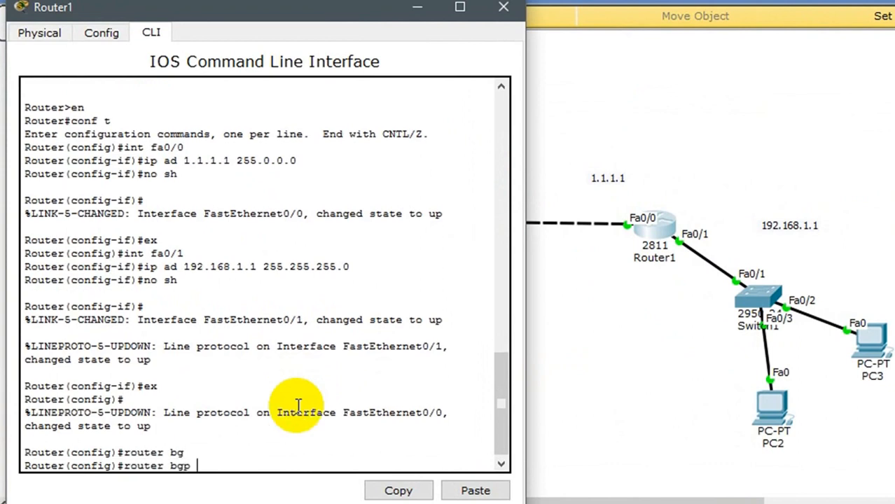
{"action": "type", "text": "200"}
{"action": "key", "text": "Return"}
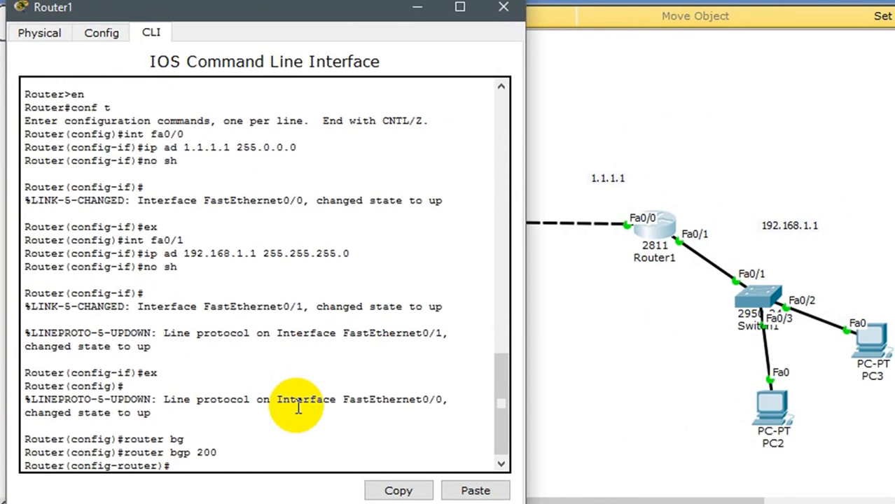
- Define Router0's address 1.1.1.2 as Router1's BGP neighbor with remote-as 100
{"action": "type", "text": "neigh"}
{"action": "key", "text": "Tab"}
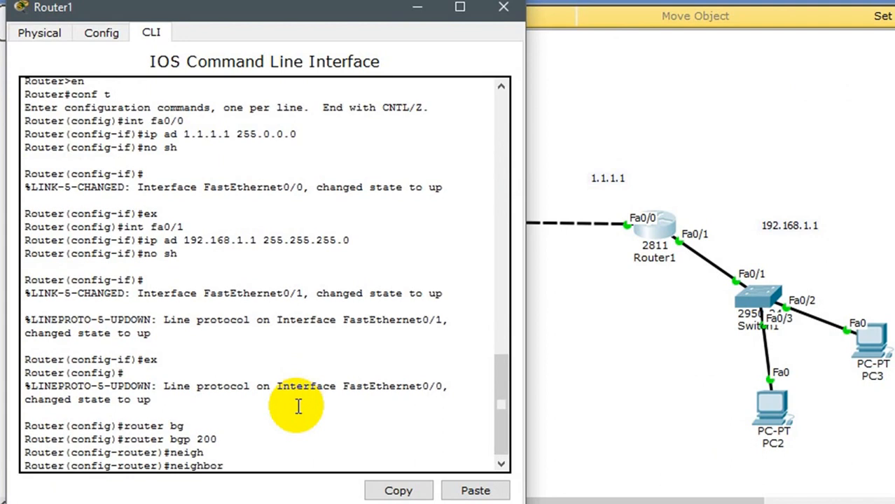
{"action": "type", "text": "1.1.1.2 rem"}
{"action": "key", "text": "Tab"}
{"action": "type", "text": "100"}
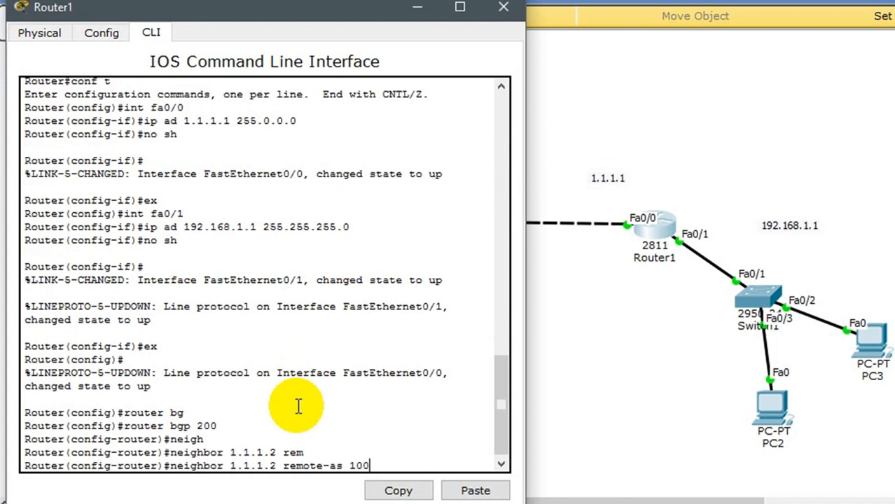
{"action": "key", "text": "Return"}
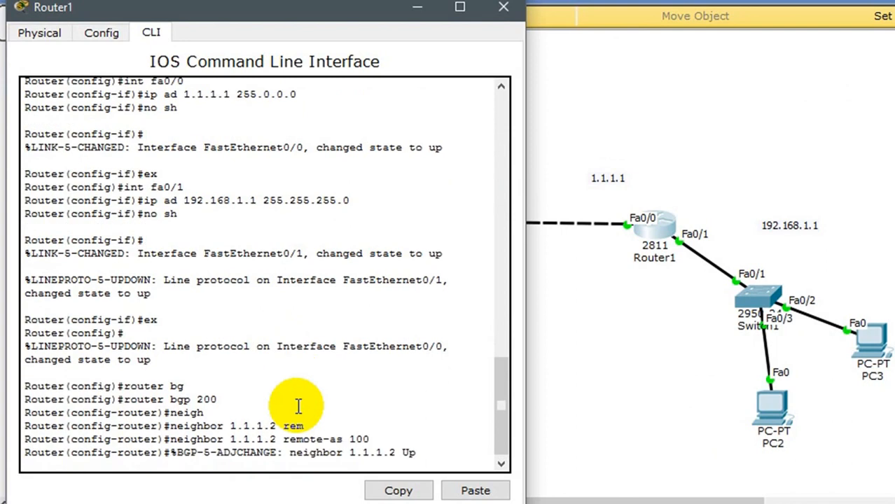
{"action": "key", "text": "Return"}
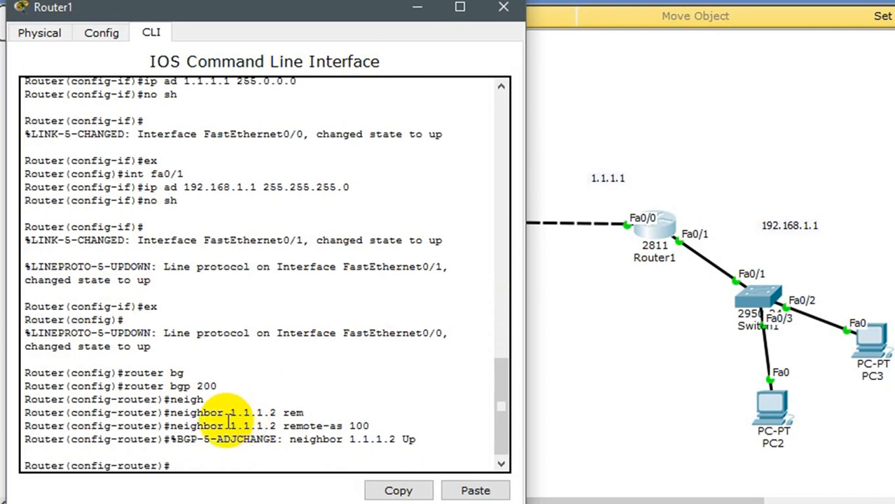
{"action": "left_click_drag", "start_coordinate": [224, 425], "coordinate": [386, 424]}
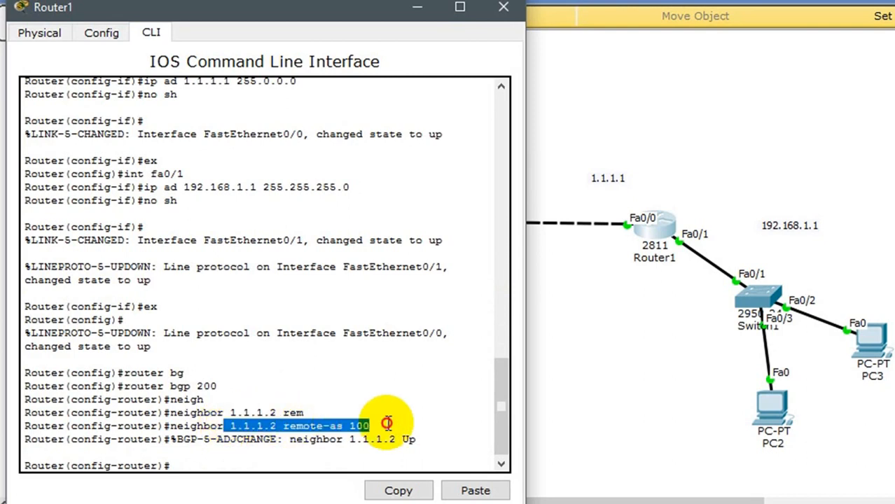
{"action": "left_click", "coordinate": [608, 278]}
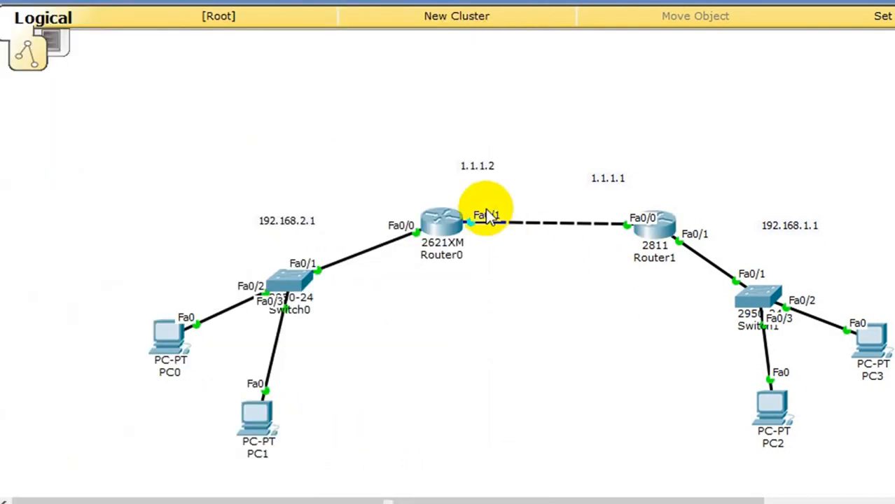
{"action": "left_click", "coordinate": [657, 231]}
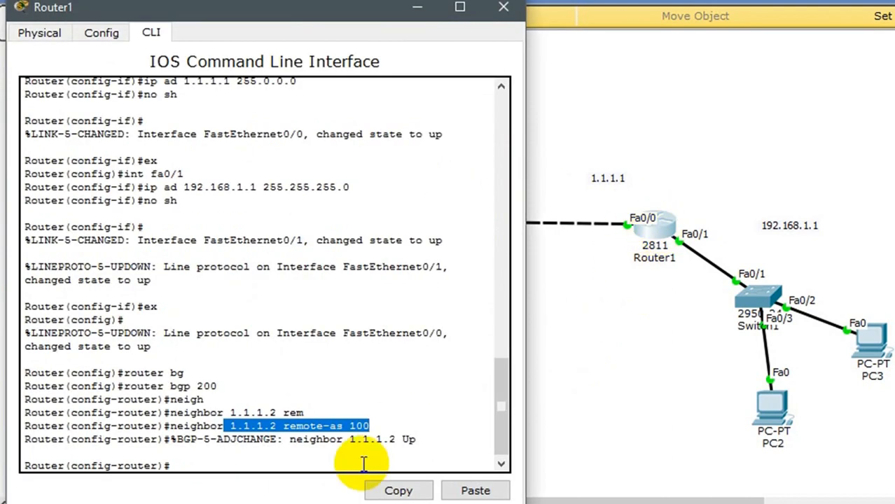
{"action": "left_click", "coordinate": [278, 452]}
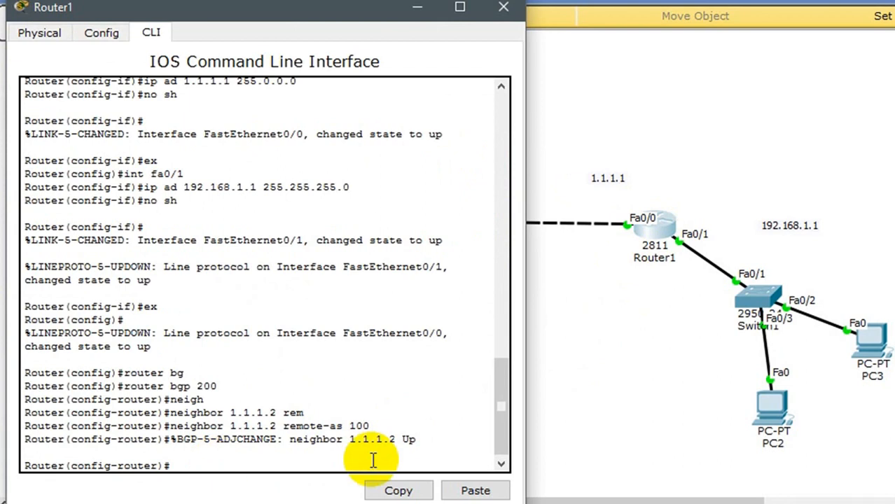
- Advertise network 192.168.1.0 with mask 255.255.255.0 in Router1's BGP and exit to global configuration mode
{"action": "type", "text": "net"}
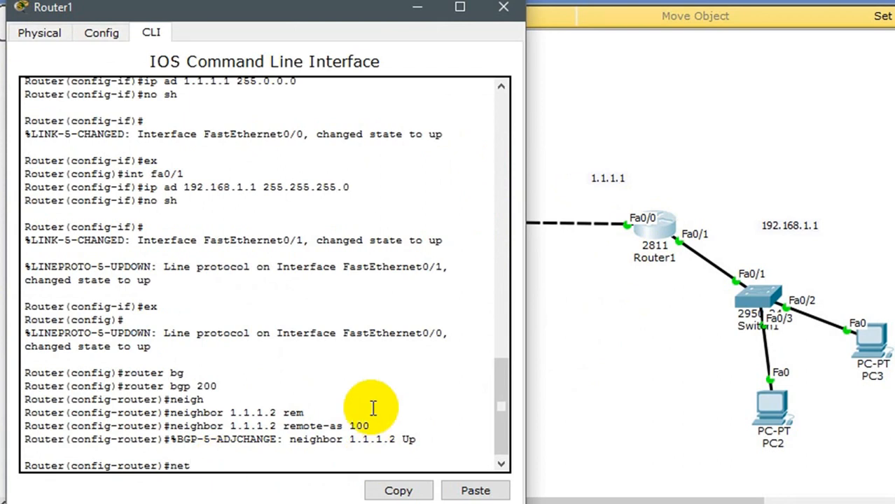
{"action": "type", "text": " 192.168.1.0 mask 2"}
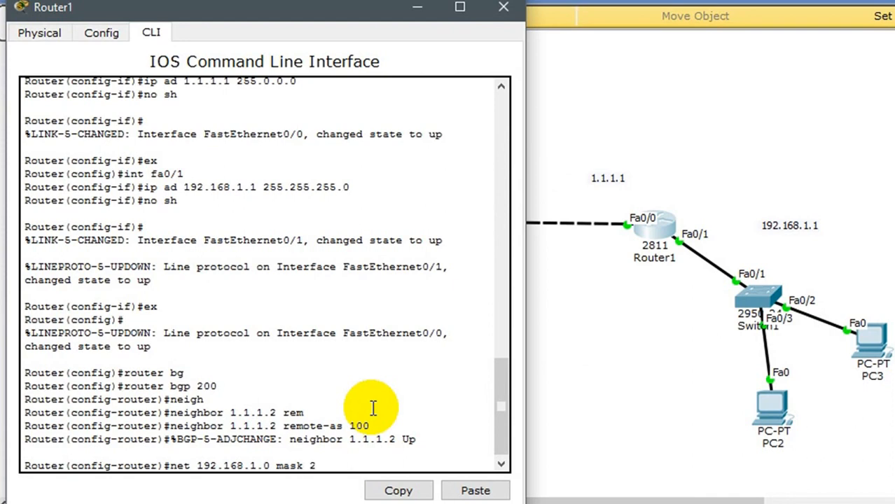
{"action": "type", "text": "55.25"}
{"action": "type", "text": "55"}
{"action": "key", "text": "BackSpace"}
{"action": "key", "text": "BackSpace"}
{"action": "type", "text": ".255.0"}
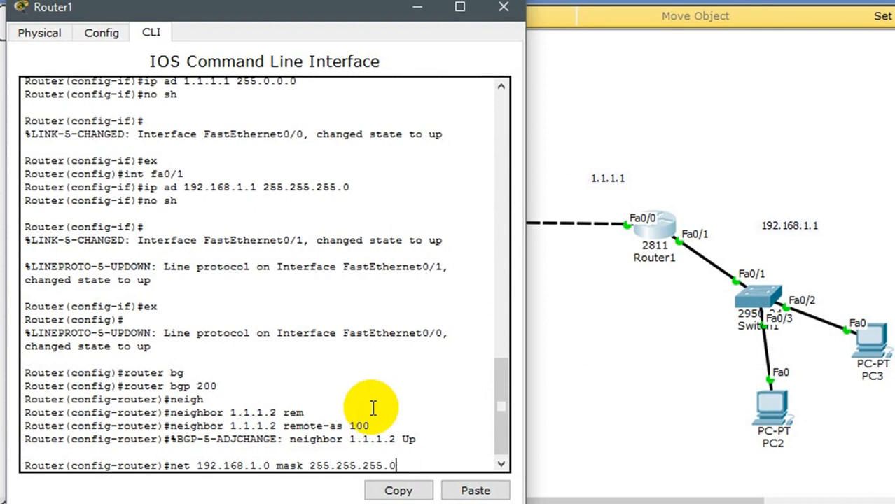
{"action": "key", "text": "Return"}
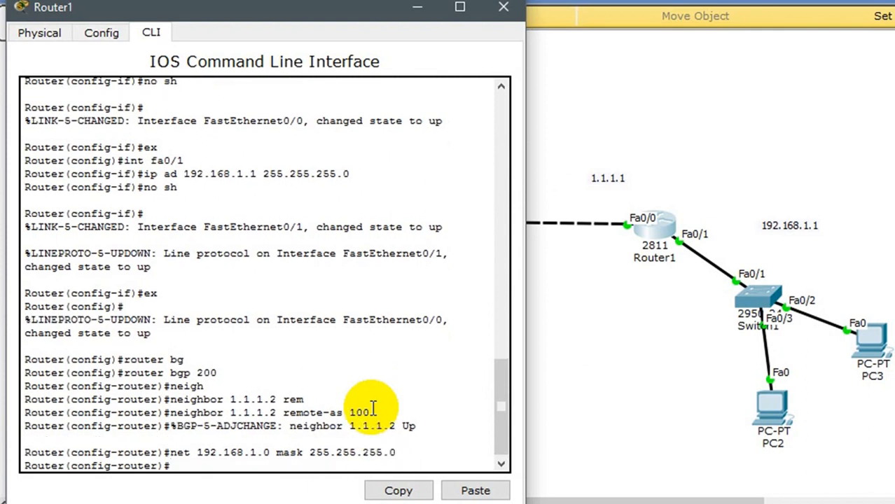
{"action": "type", "text": "e"}
{"action": "key", "text": "Return"}
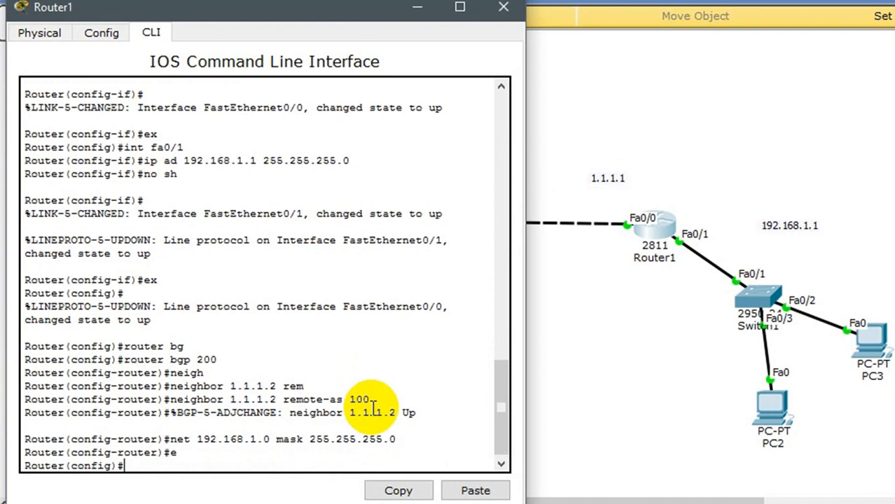
- Save Router1's configuration with do w and display its BGP table with do sh ip bgp
{"action": "type", "text": "do w"}
{"action": "key", "text": "Return"}
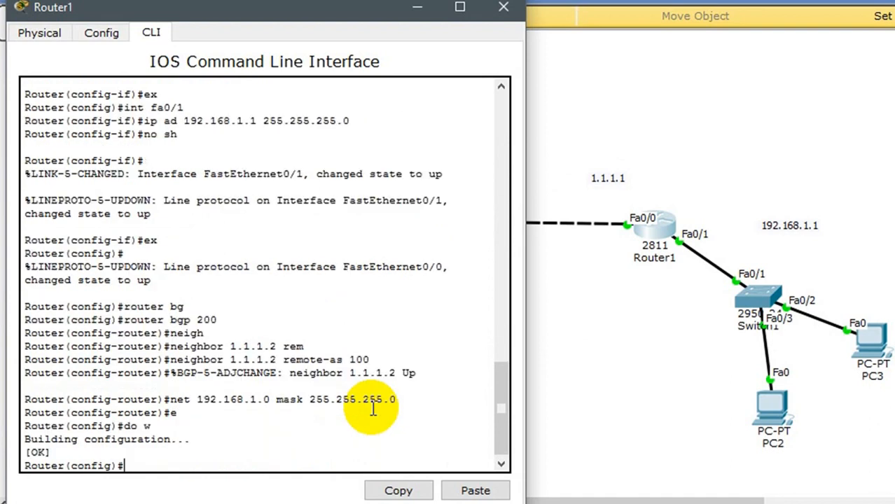
{"action": "type", "text": "do sh ip bgp"}
{"action": "key", "text": "Return"}
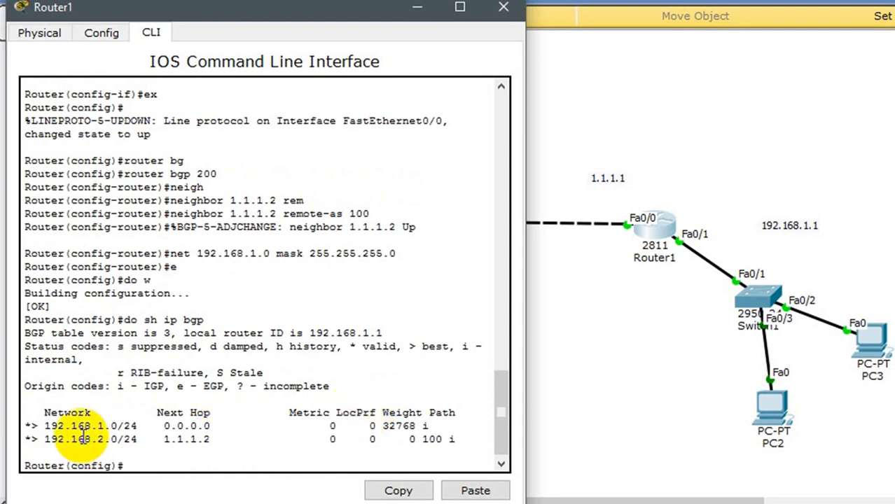
- Highlight the 192.168.2.0/24 route and its next hop in Router1's BGP table
{"action": "left_click", "coordinate": [46, 438]}
{"action": "left_click_drag", "start_coordinate": [46, 439], "coordinate": [217, 441]}
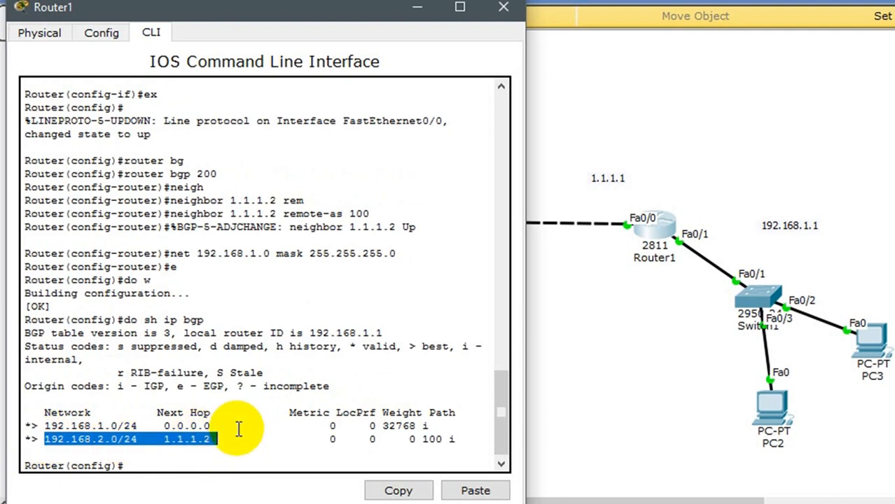
{"action": "left_click", "coordinate": [255, 462]}
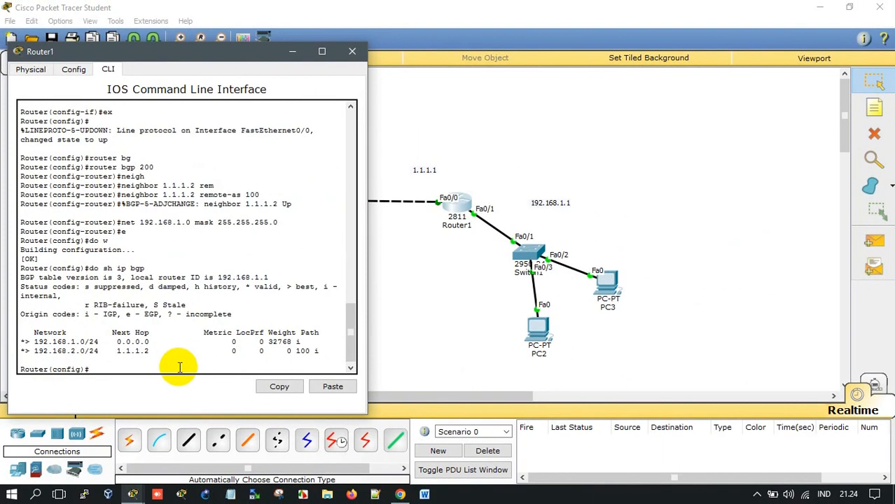
- Switch to Router0's command line and display its BGP table again with do sh ip bgp
{"action": "left_click", "coordinate": [396, 280]}
{"action": "left_click", "coordinate": [307, 193]}
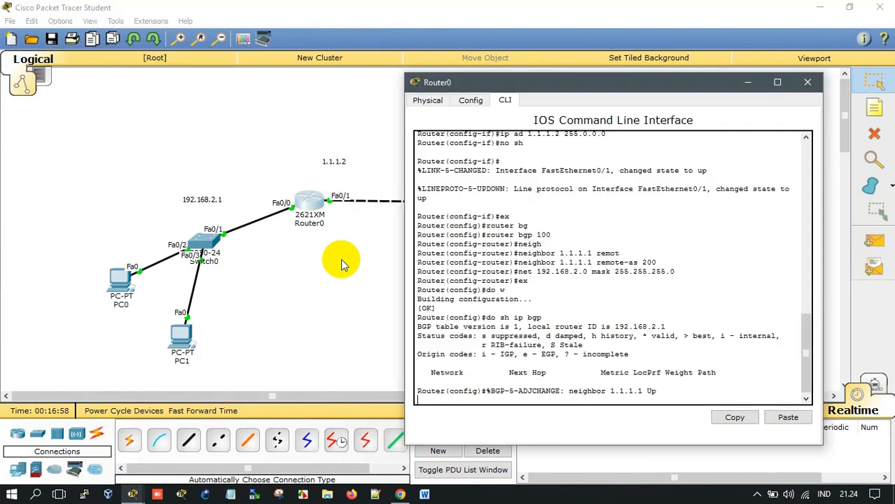
{"action": "key", "text": "Return"}
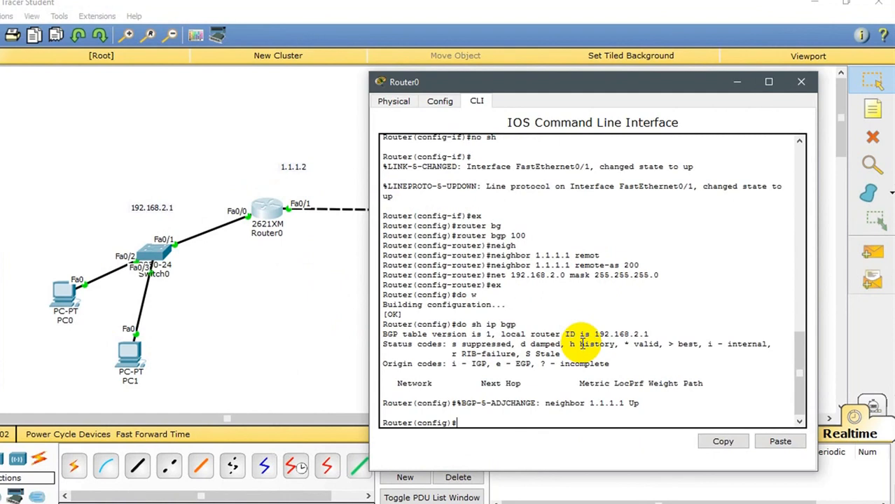
{"action": "key", "text": "Up"}
{"action": "key", "text": "Return"}
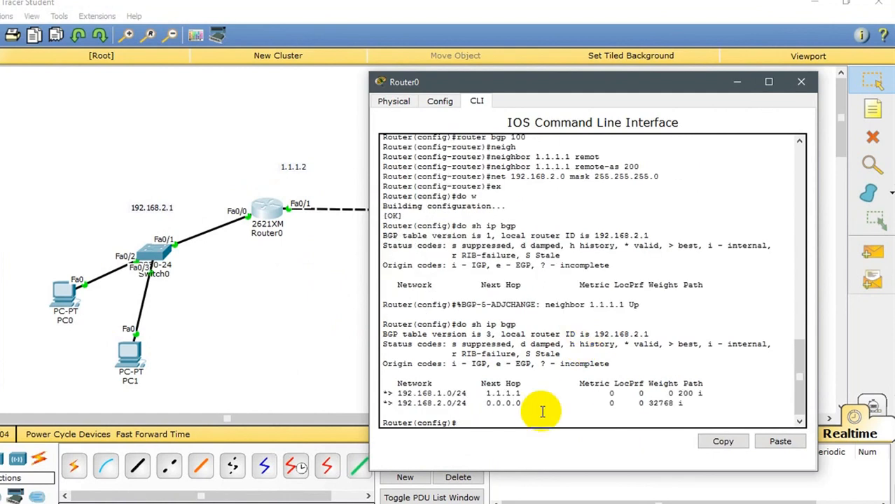
- Highlight the 192.168.2.0/24 and 192.168.1.0/24 routes in Router0's BGP table and return to the topology
{"action": "left_click_drag", "start_coordinate": [397, 403], "coordinate": [553, 404]}
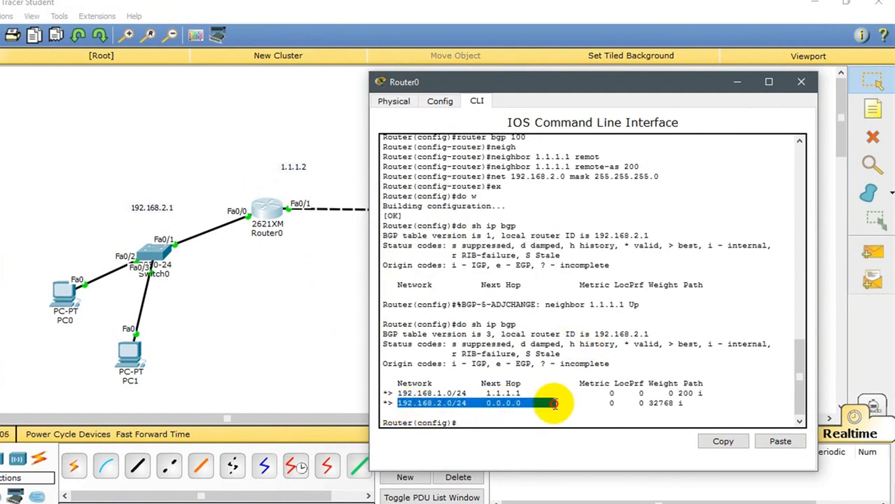
{"action": "left_click_drag", "start_coordinate": [394, 393], "coordinate": [547, 397]}
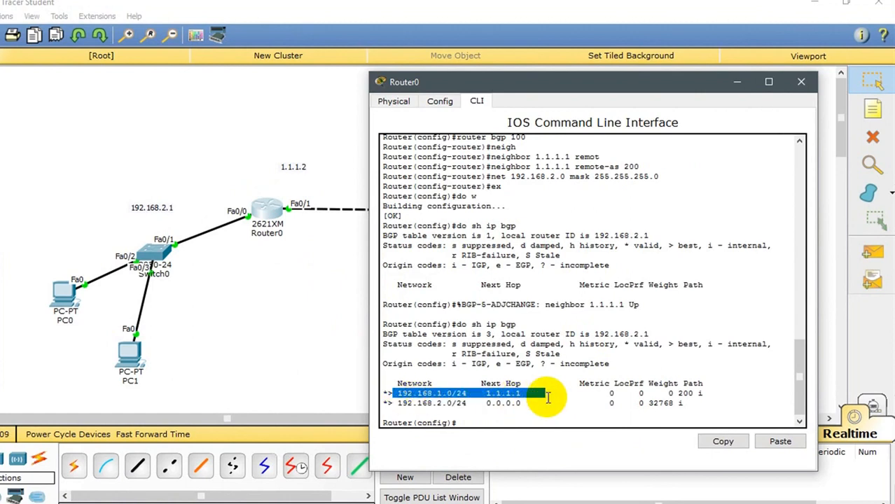
{"action": "left_click", "coordinate": [310, 334]}
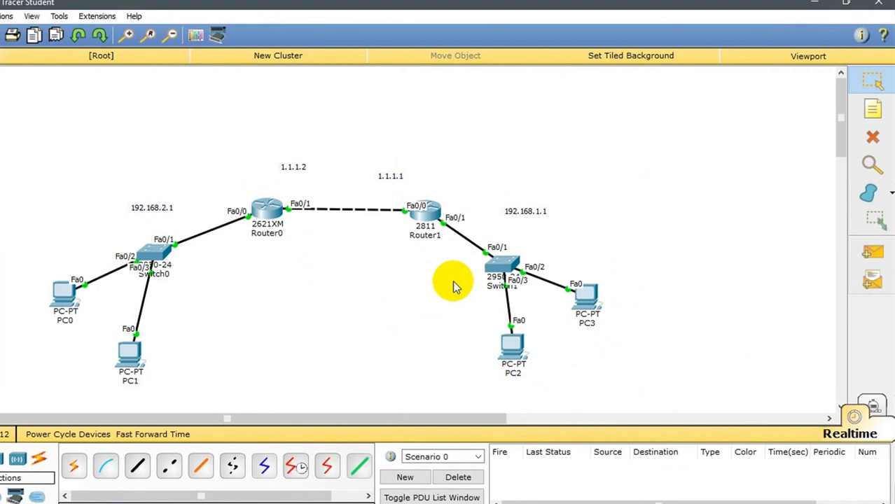
- Test connectivity with simple PDUs from PC2 to Router1, from Router1 to PC2, and from PC2 to Router0
{"action": "key", "text": "p"}
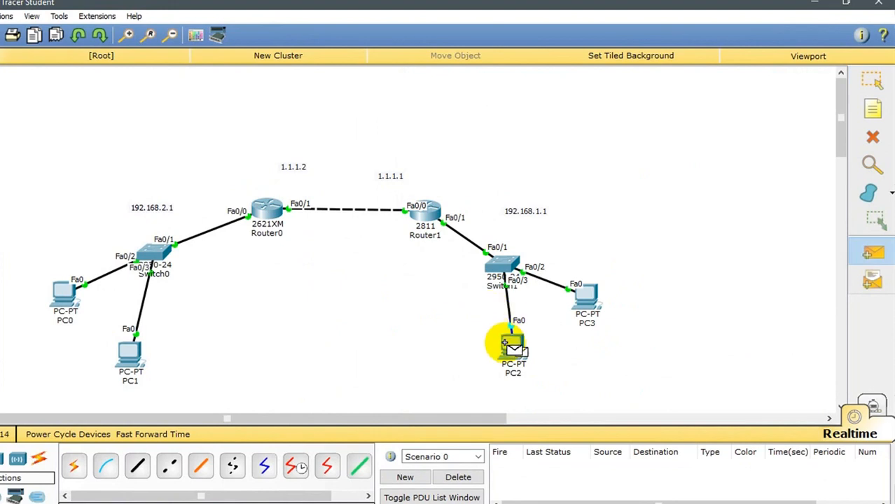
{"action": "left_click", "coordinate": [510, 344]}
{"action": "left_click", "coordinate": [425, 212]}
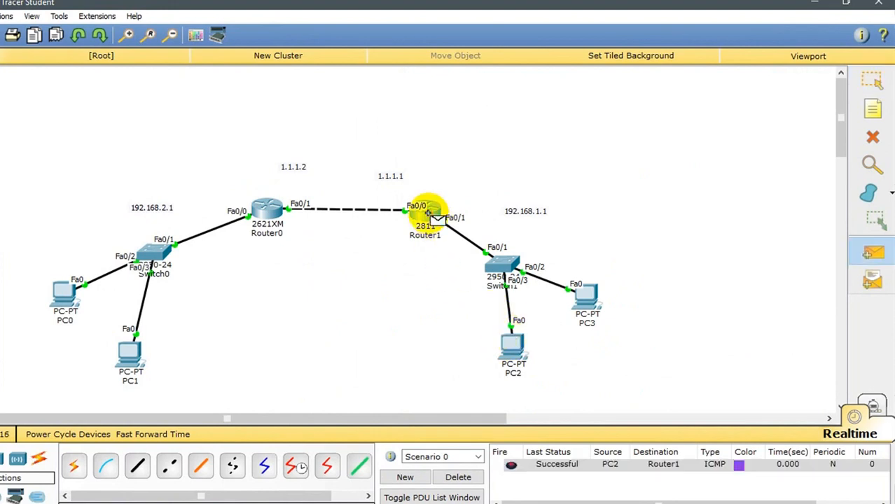
{"action": "left_click", "coordinate": [513, 345]}
{"action": "key", "text": "p"}
{"action": "left_click", "coordinate": [512, 343]}
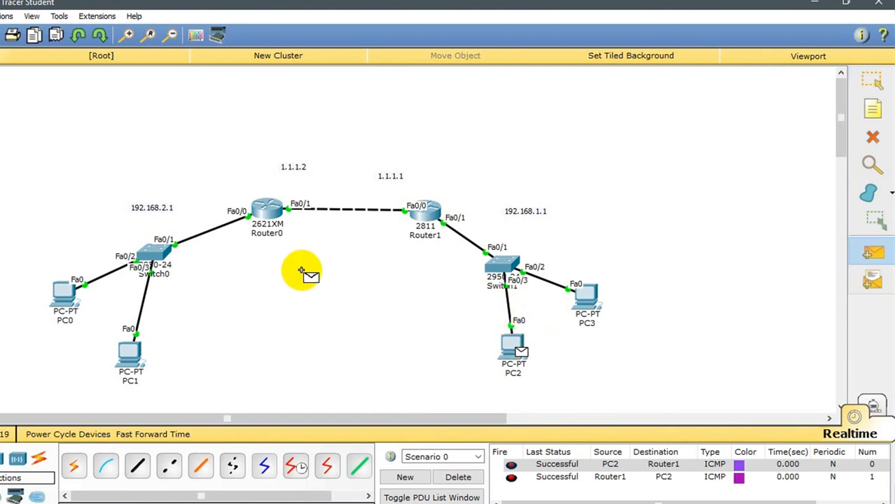
{"action": "left_click", "coordinate": [268, 209]}
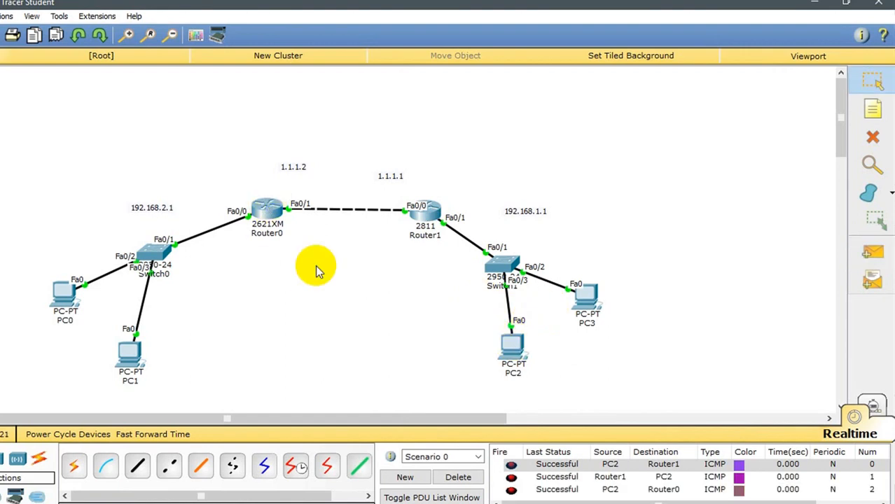
- Clear the scenario's PDUs, send a simple PDU from Router0 to PC3, and fire it again
{"action": "left_click", "coordinate": [458, 477]}
{"action": "key", "text": "p"}
{"action": "left_click", "coordinate": [266, 210]}
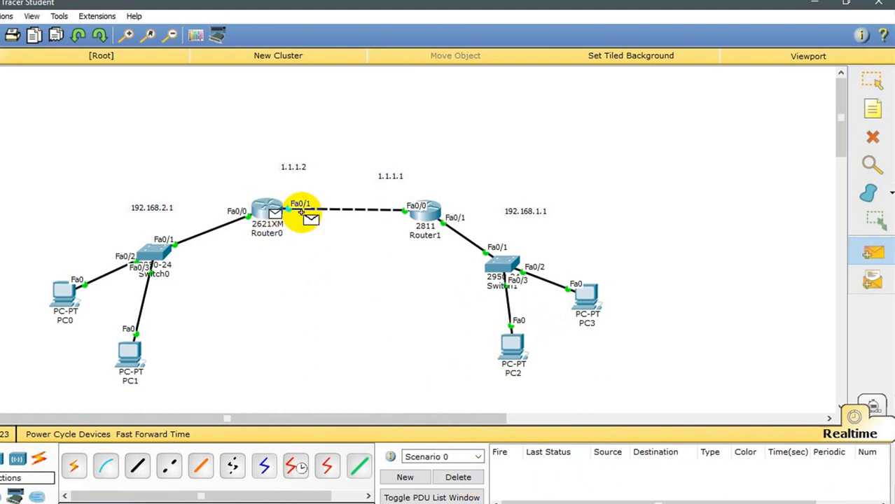
{"action": "left_click", "coordinate": [592, 297]}
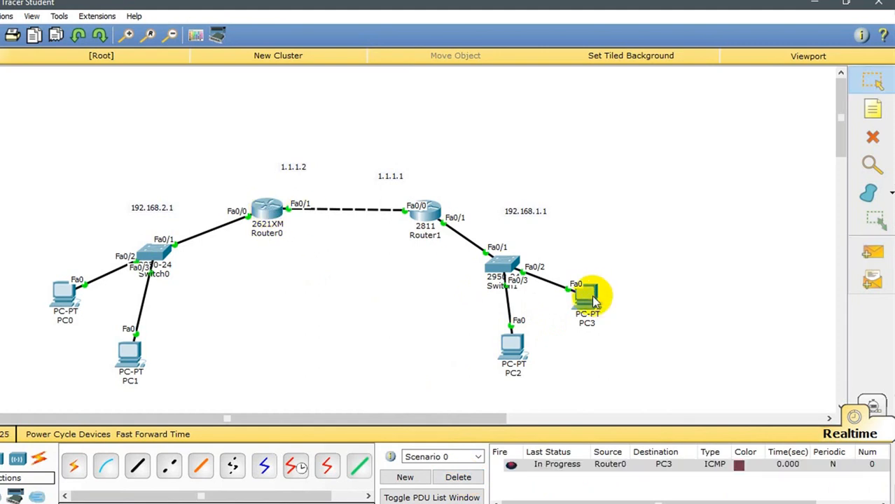
{"action": "left_click", "coordinate": [512, 465]}
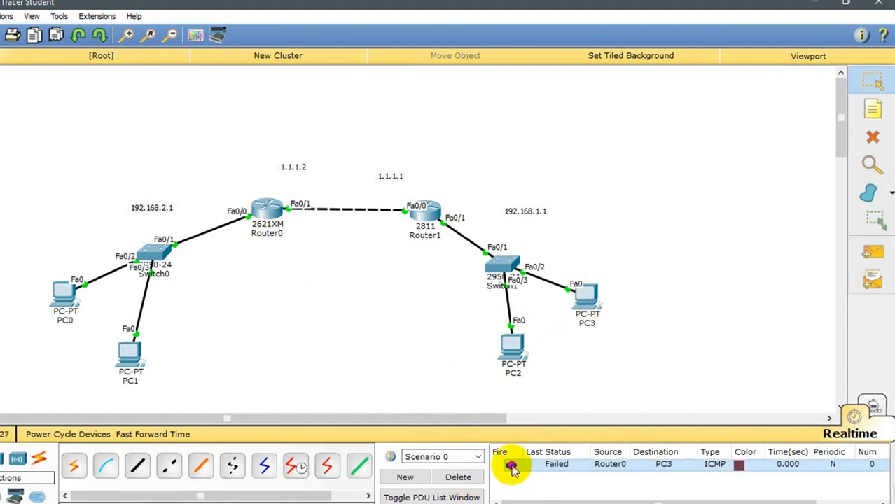
- Send two simple PDUs with PC3 as both source and destination
{"action": "key", "text": "p"}
{"action": "left_click", "coordinate": [585, 298]}
{"action": "left_click", "coordinate": [585, 298]}
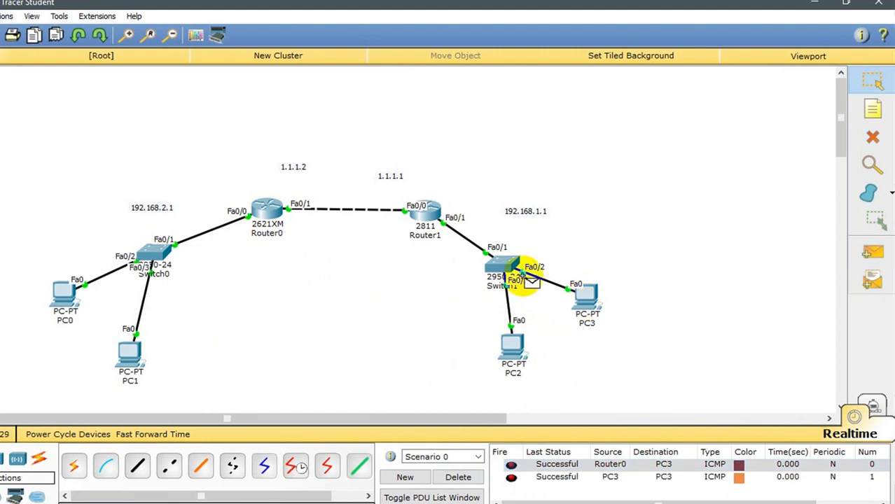
{"action": "key", "text": "p"}
{"action": "left_click", "coordinate": [582, 297]}
{"action": "left_click", "coordinate": [582, 297]}
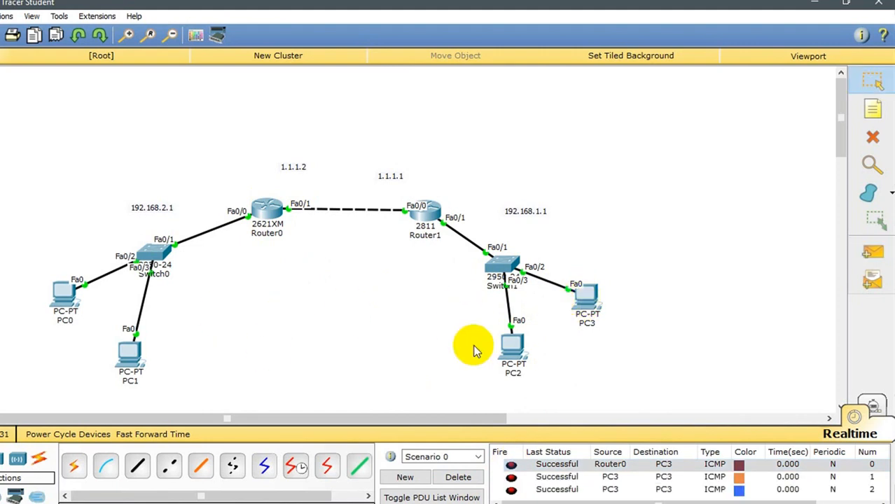
- Clear the scenario's PDUs, send a simple PDU from PC3 to PC1, and fire it again
{"action": "left_click", "coordinate": [458, 477]}
{"action": "key", "text": "p"}
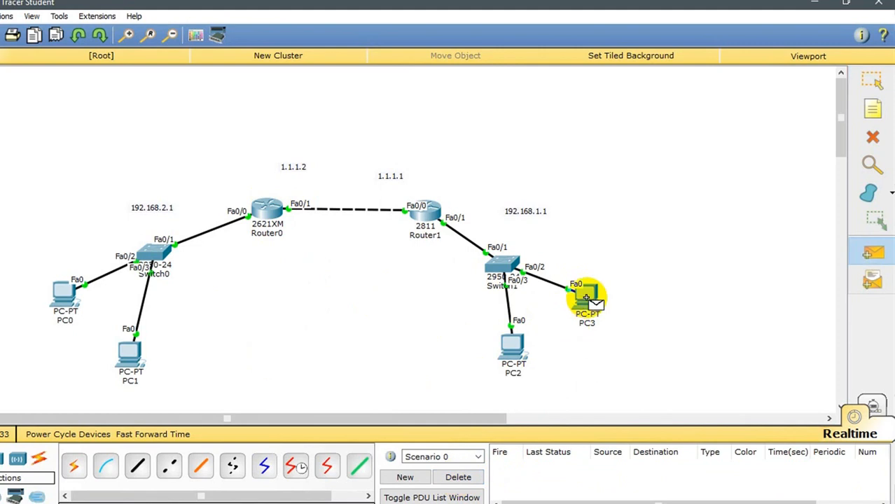
{"action": "left_click", "coordinate": [586, 297]}
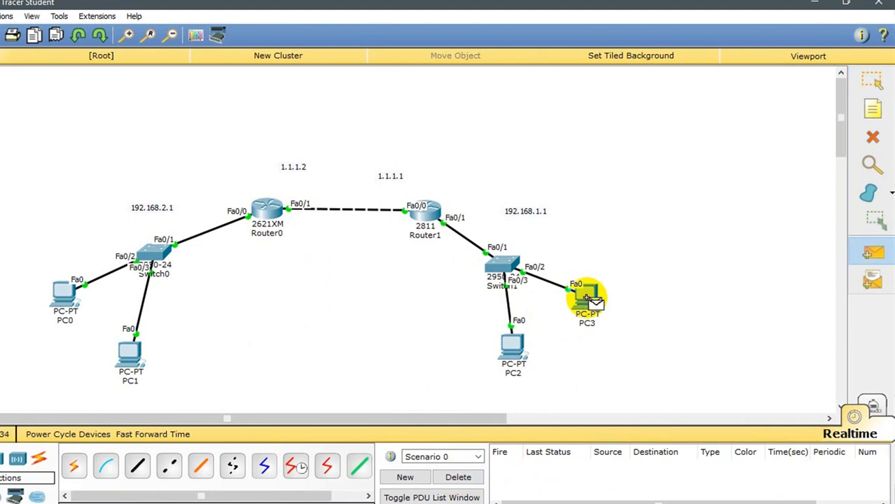
{"action": "left_click", "coordinate": [129, 346]}
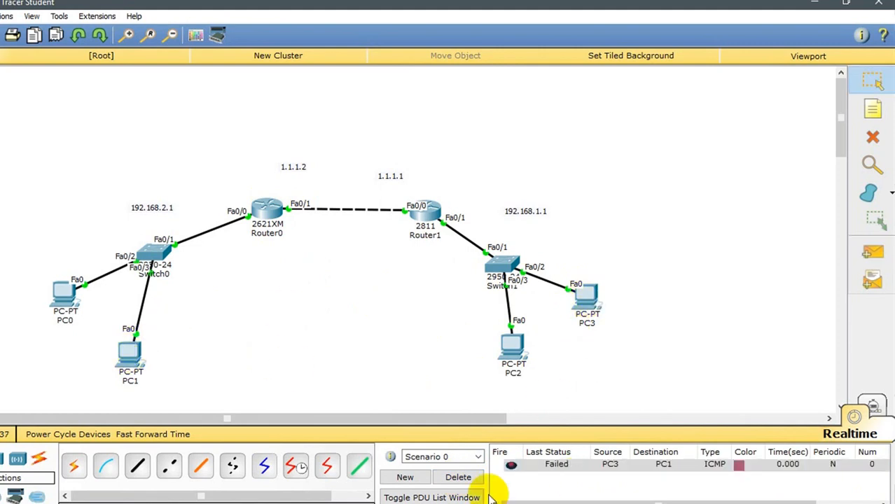
{"action": "left_click", "coordinate": [511, 466]}
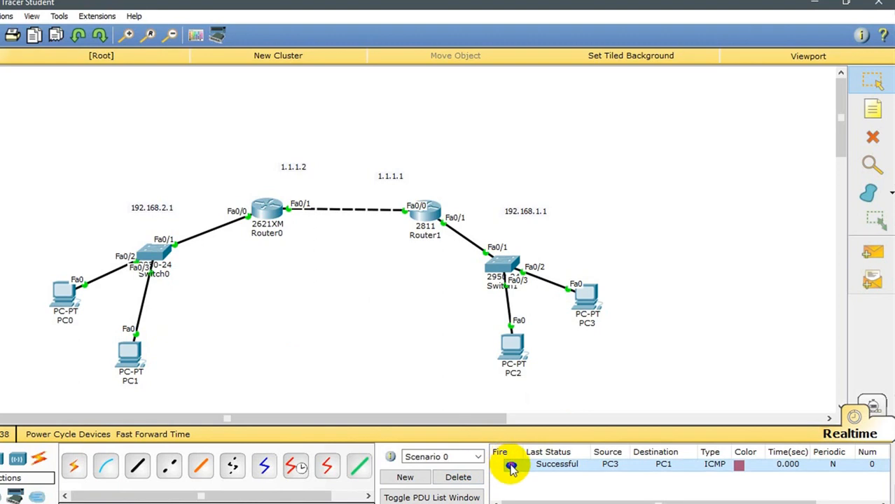
- Send simple PDUs from PC1 to PC3 and from PC2 to PC0, firing the PC2-to-PC0 one again
{"action": "key", "text": "p"}
{"action": "left_click", "coordinate": [130, 348]}
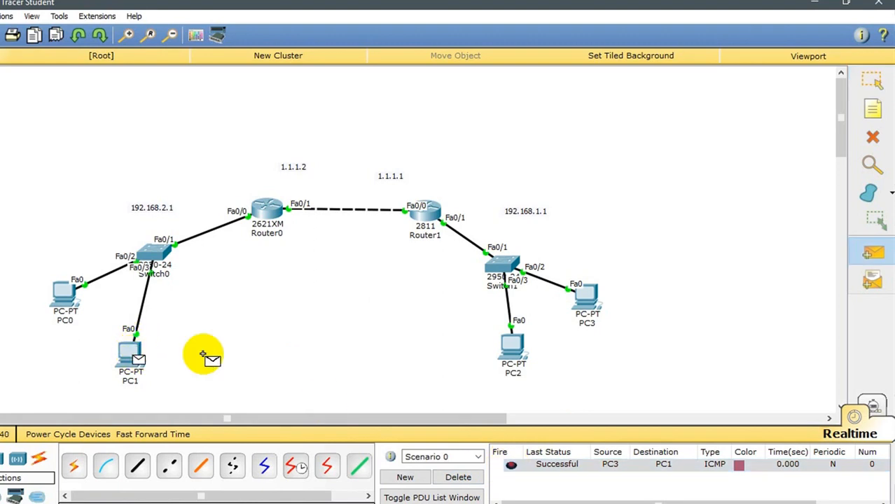
{"action": "left_click", "coordinate": [585, 296]}
{"action": "left_click", "coordinate": [501, 339]}
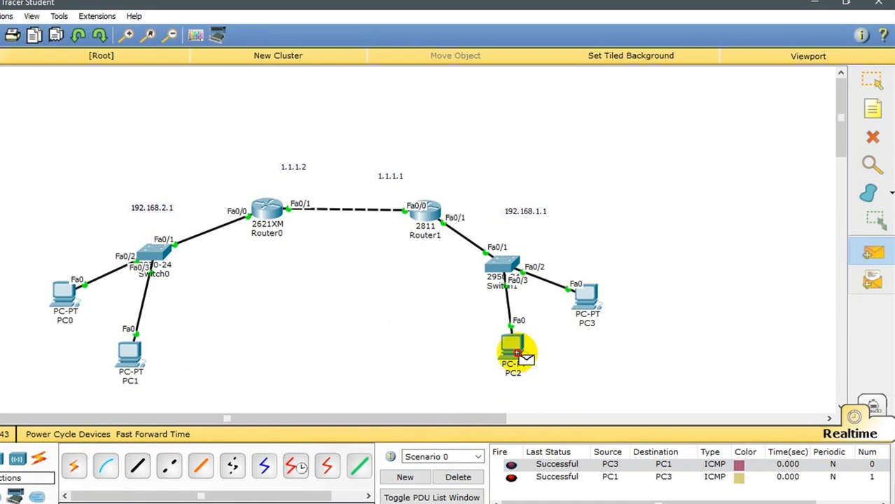
{"action": "left_click", "coordinate": [63, 294]}
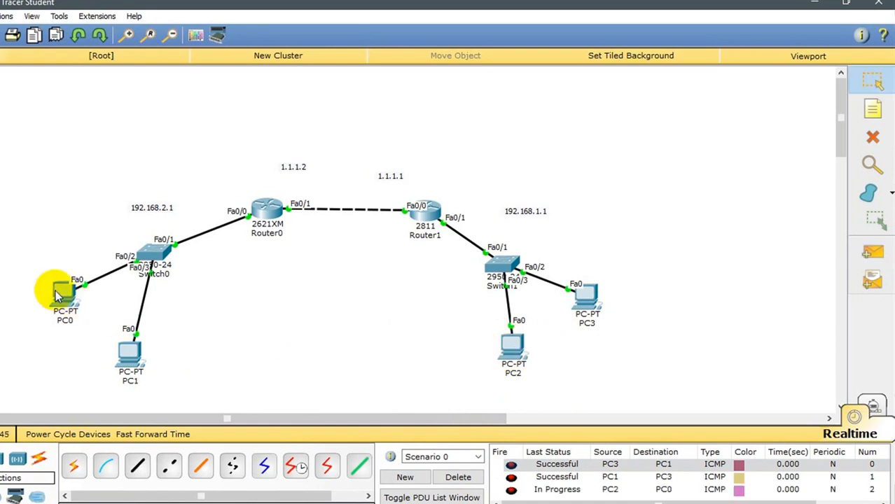
{"action": "left_click", "coordinate": [515, 492]}
- Clear the scenario's PDUs and send a simple PDU from PC0 to PC2
{"action": "key", "text": "p"}
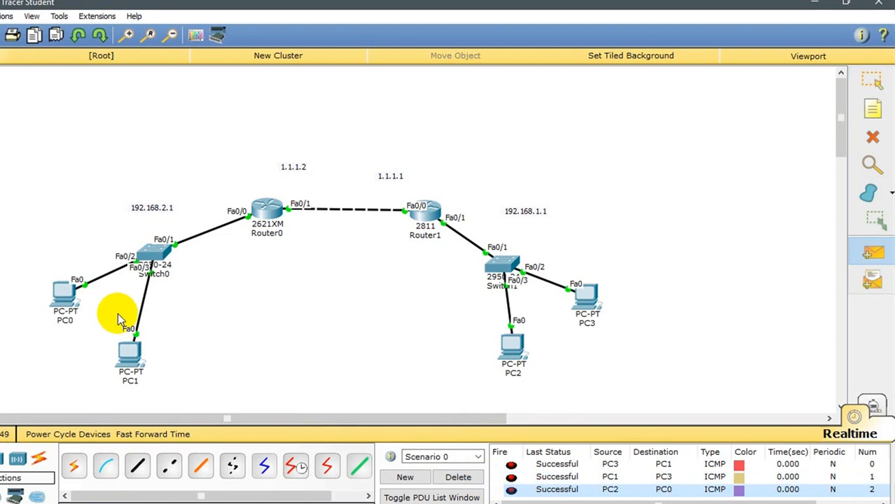
{"action": "left_click", "coordinate": [458, 482]}
{"action": "left_click", "coordinate": [57, 298]}
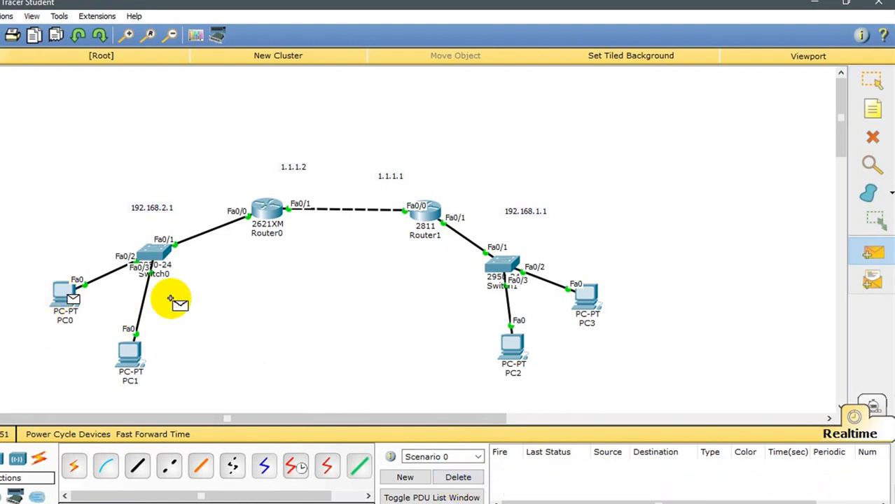
{"action": "left_click", "coordinate": [509, 354]}
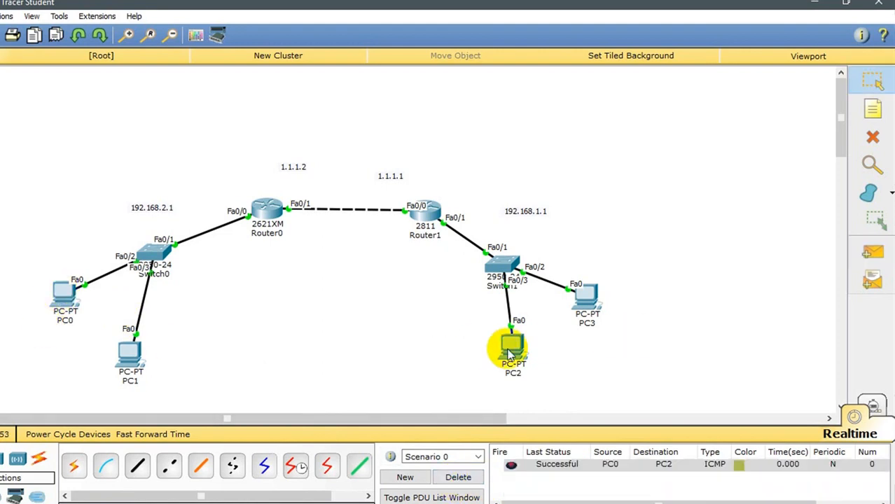